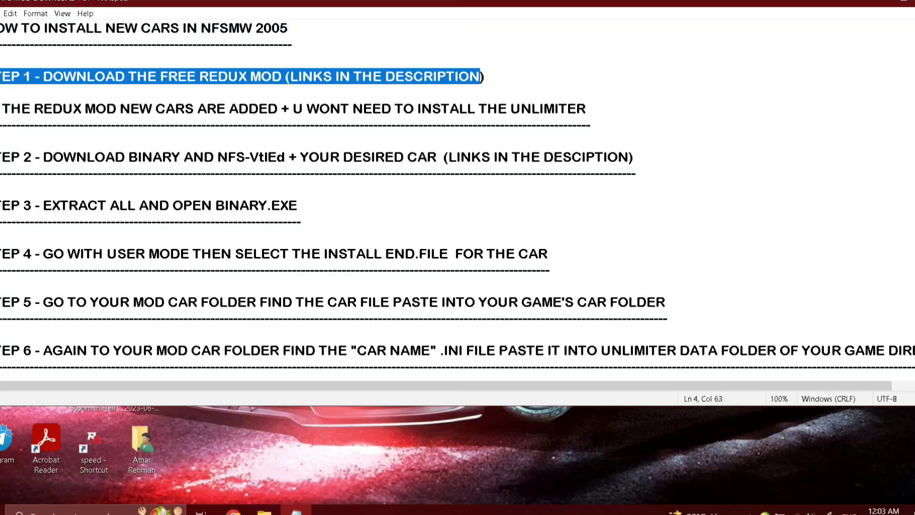
Review the notes on the Redux mod, required downloads and extraction, highlighting steps 2 and 3, and minimize the notes.
drag(1, 108, 595, 105)
click(7, 129)
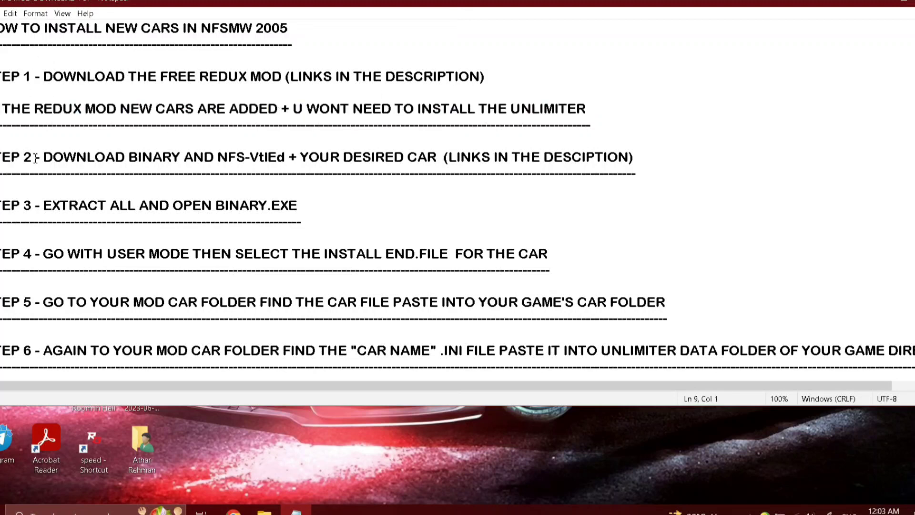
drag(1, 157, 641, 160)
click(441, 210)
drag(2, 205, 299, 205)
click(875, 2)
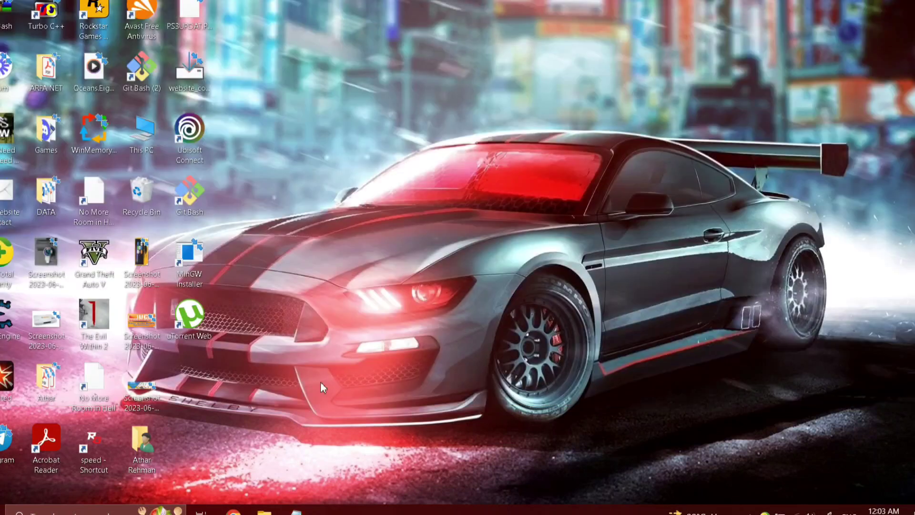
Open File Explorer and go to New folder on New Volume (D:), where the mod archives are stored.
key(super+e)
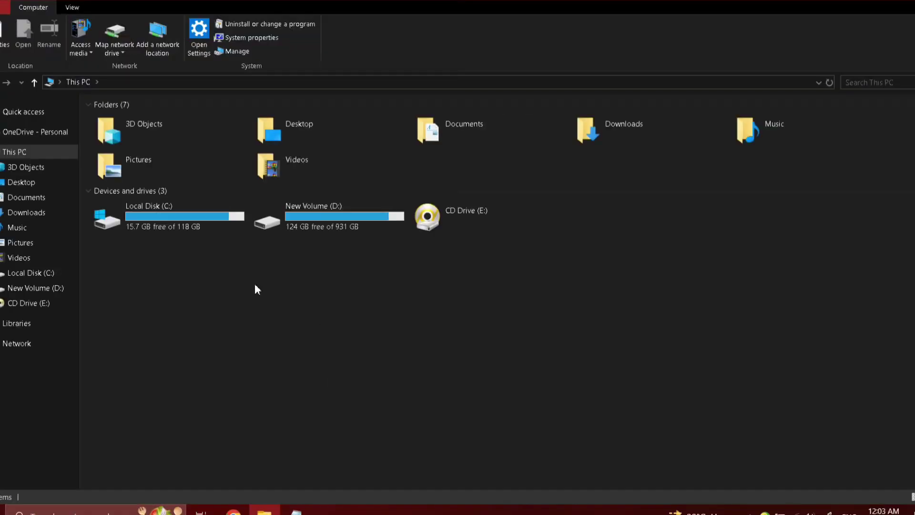
click(333, 216)
double_click(327, 216)
scroll(161, 307, down, 15)
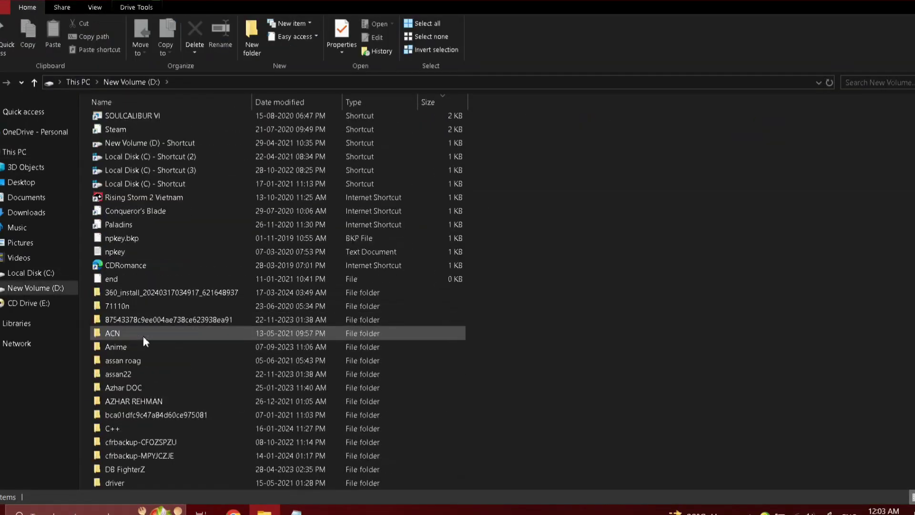
double_click(123, 281)
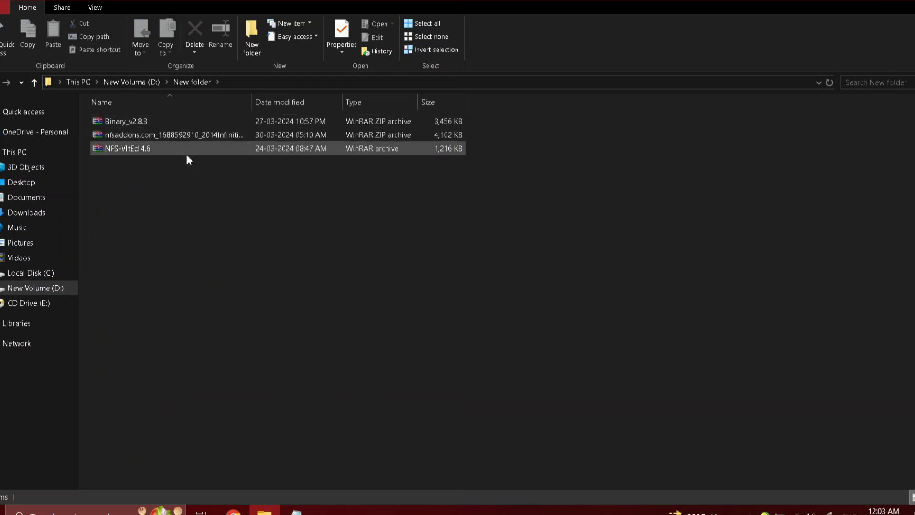
Extract the Binary_v2.8.3 archive and the nfsaddons.com 2014 Infiniti Vision Gran Turismo Concept archive, each into its own named folder.
right_click(119, 119)
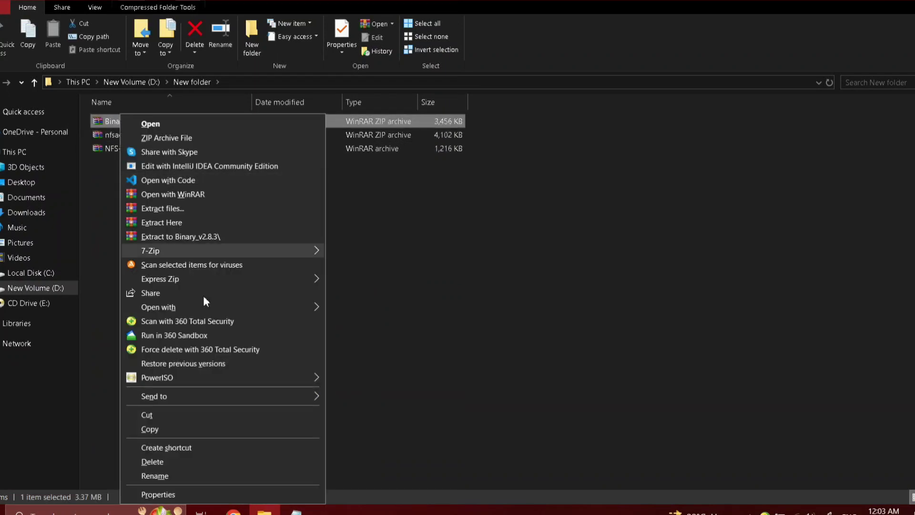
click(162, 236)
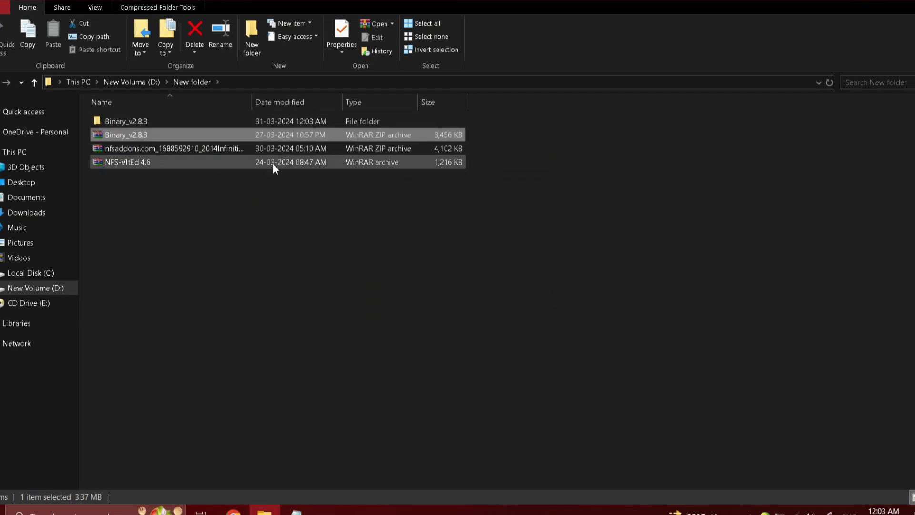
click(121, 150)
right_click(121, 150)
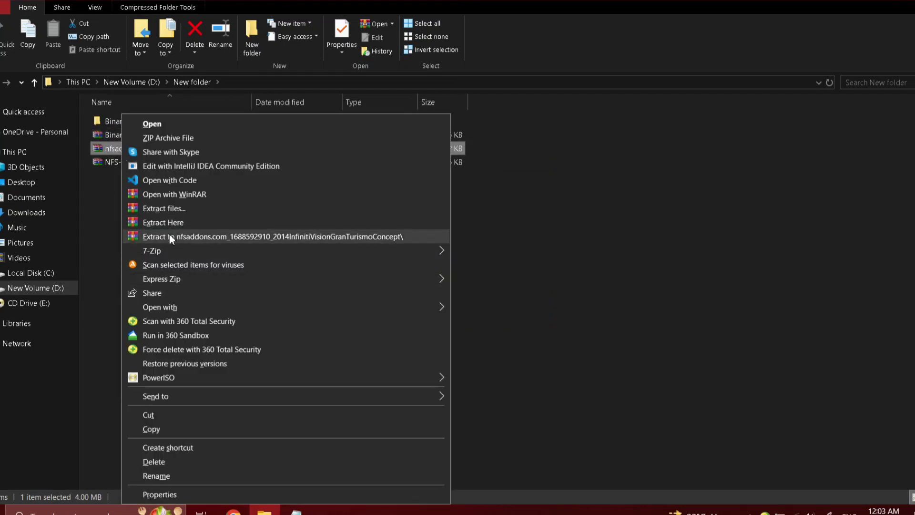
click(170, 235)
Extract the NFS-VltEd 4.6 archive into its own named folder.
right_click(192, 162)
click(174, 173)
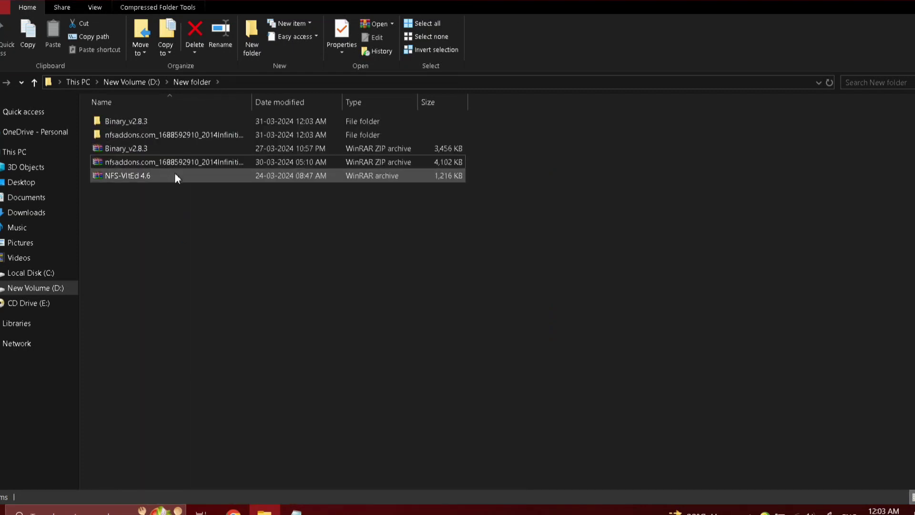
right_click(175, 173)
right_click(157, 179)
click(153, 177)
right_click(154, 177)
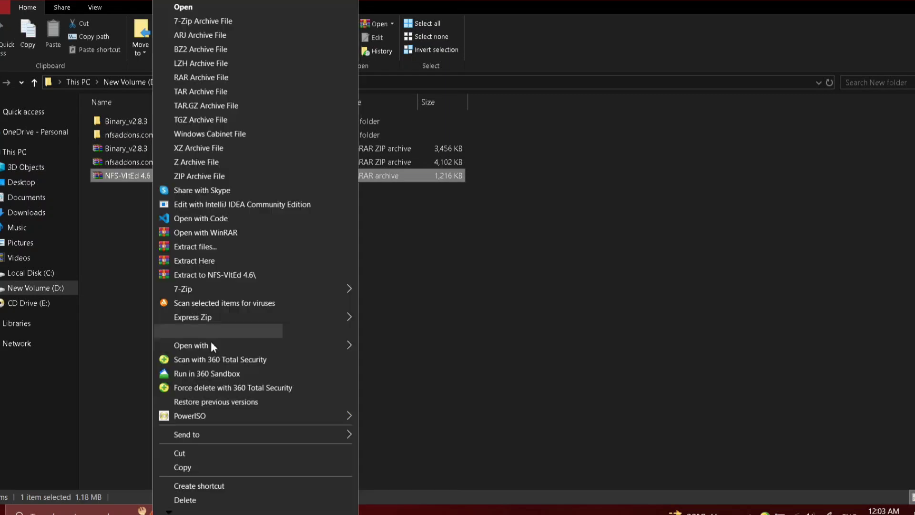
click(196, 274)
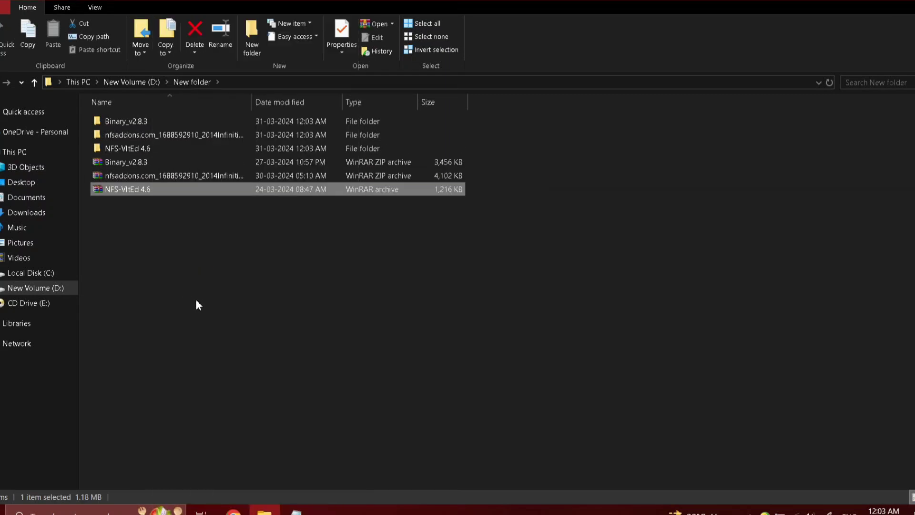
Open the inner Binary_v2.8.3 folder and check the step 4 instruction about User Mode in the notes.
double_click(125, 122)
double_click(188, 122)
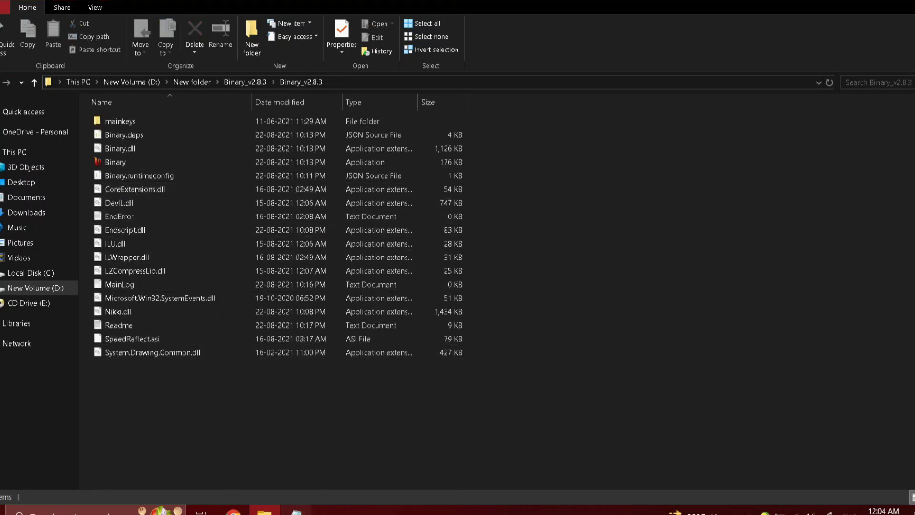
click(296, 510)
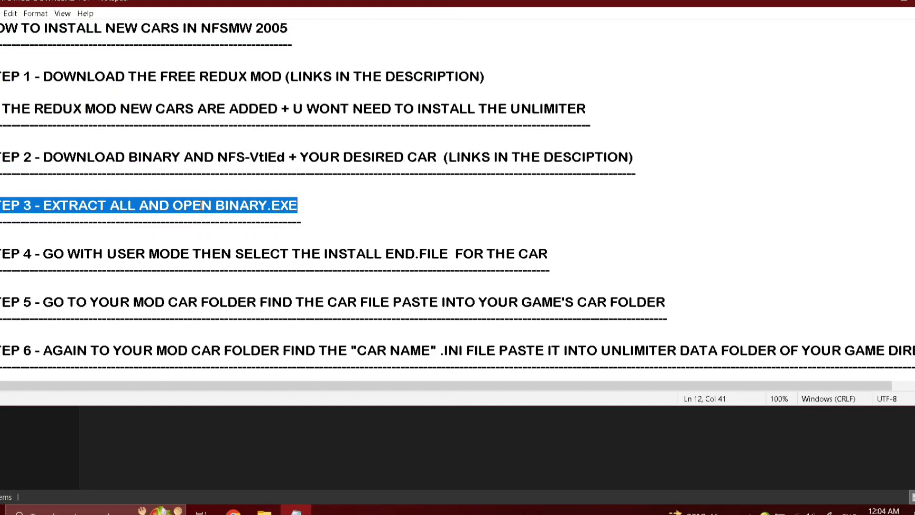
drag(47, 256, 548, 253)
click(890, 13)
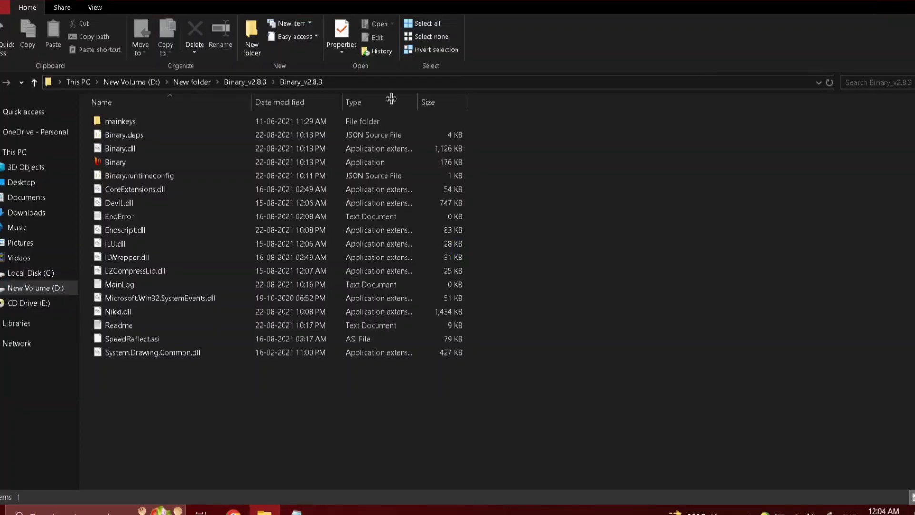
Launch Binary in User Mode and load _INFINITIVGT-Setup-Binary.end from the 2014 Infiniti Vision Gran Turismo Concept folder.
click(124, 165)
double_click(125, 165)
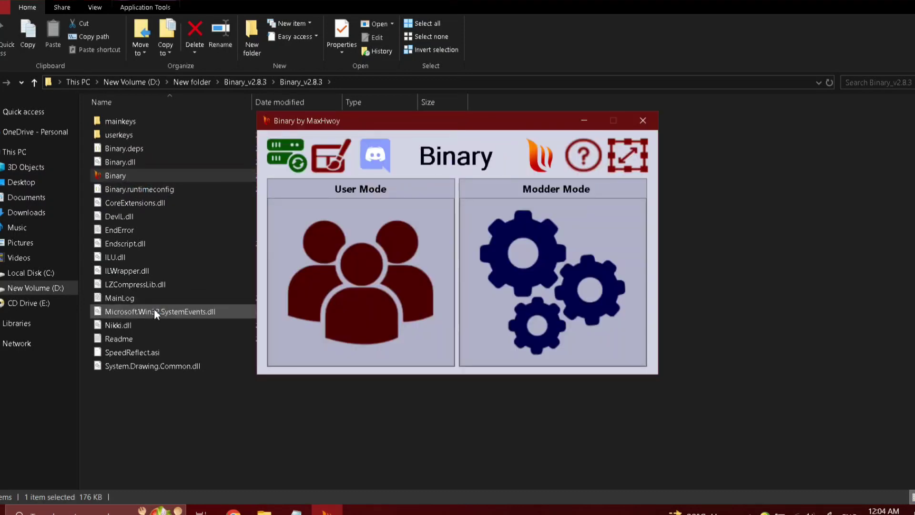
click(368, 230)
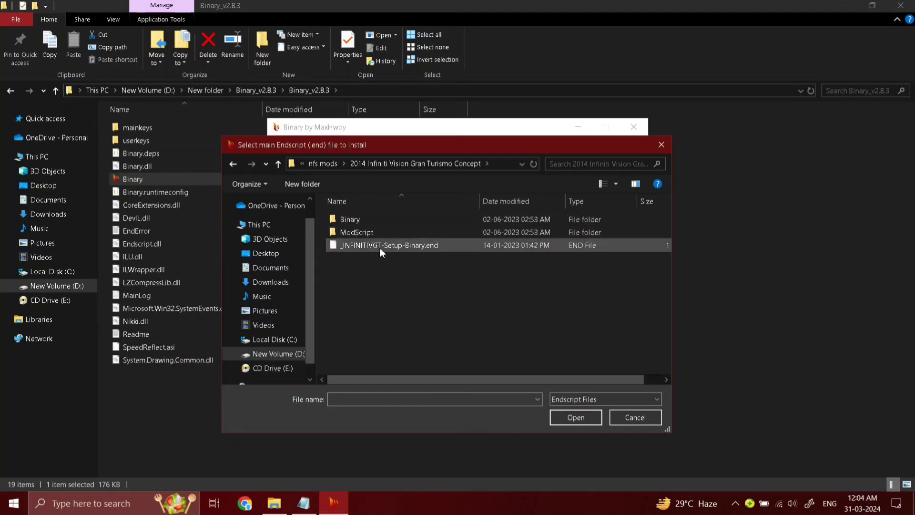
click(364, 248)
click(559, 418)
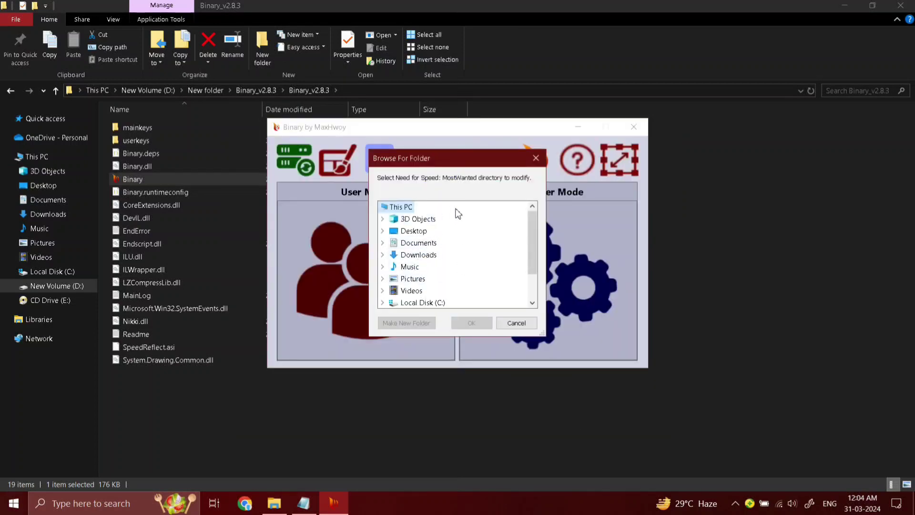
Choose the Need For Speed Most Wanted REDUX folder inside nfs redux on New Volume (D:) as the game directory to modify.
scroll(403, 276, down, 1)
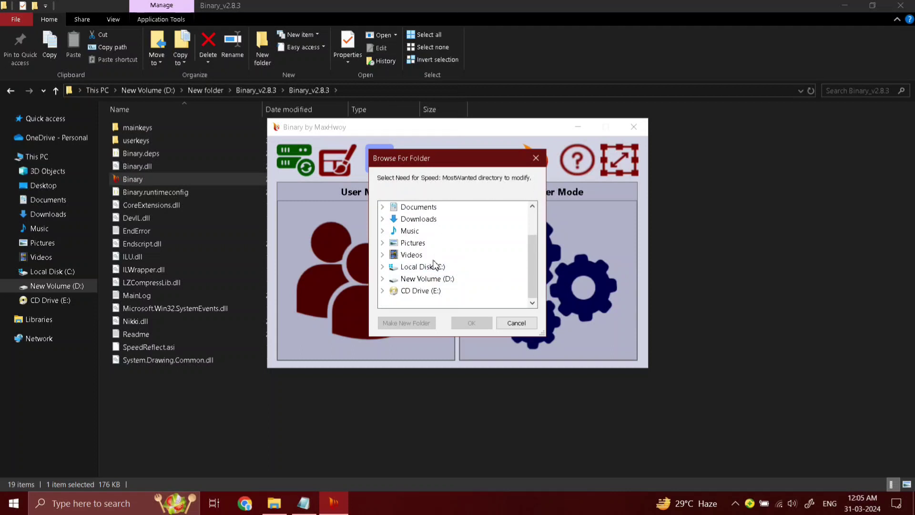
double_click(419, 279)
scroll(427, 267, down, 3)
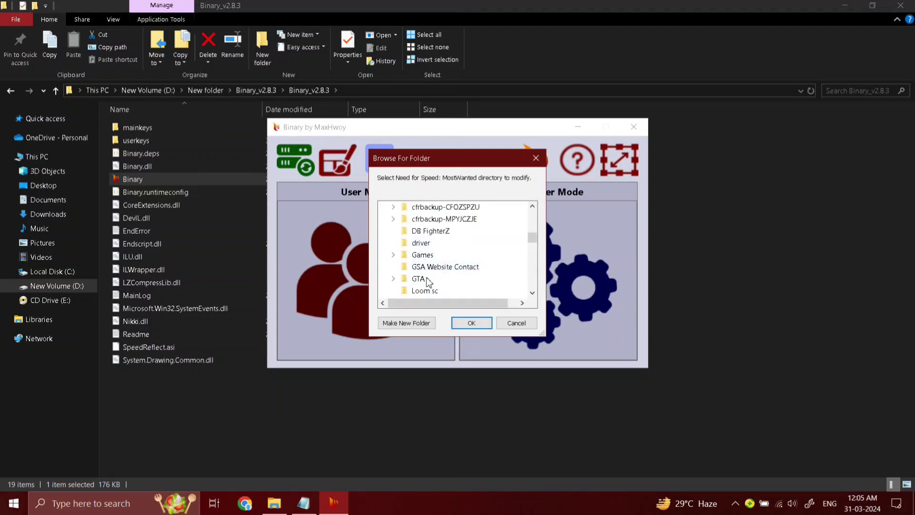
scroll(427, 281, down, 2)
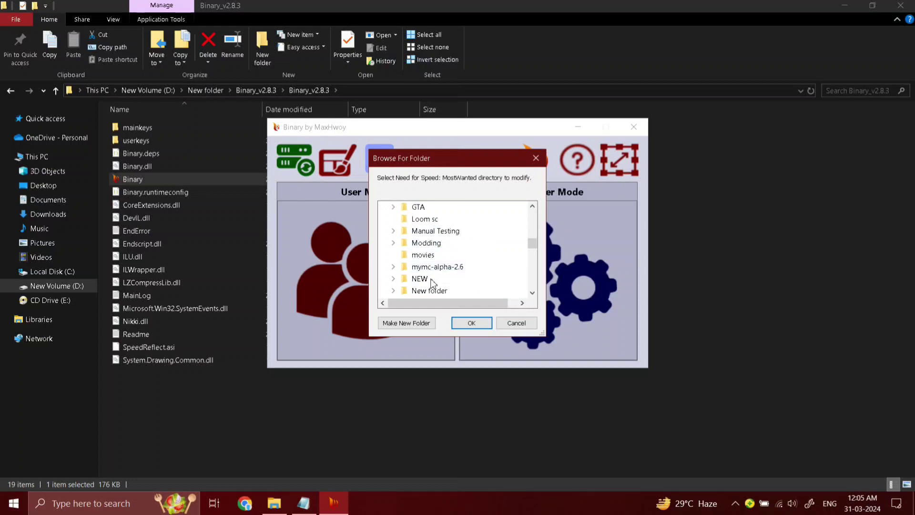
scroll(432, 283, down, 2)
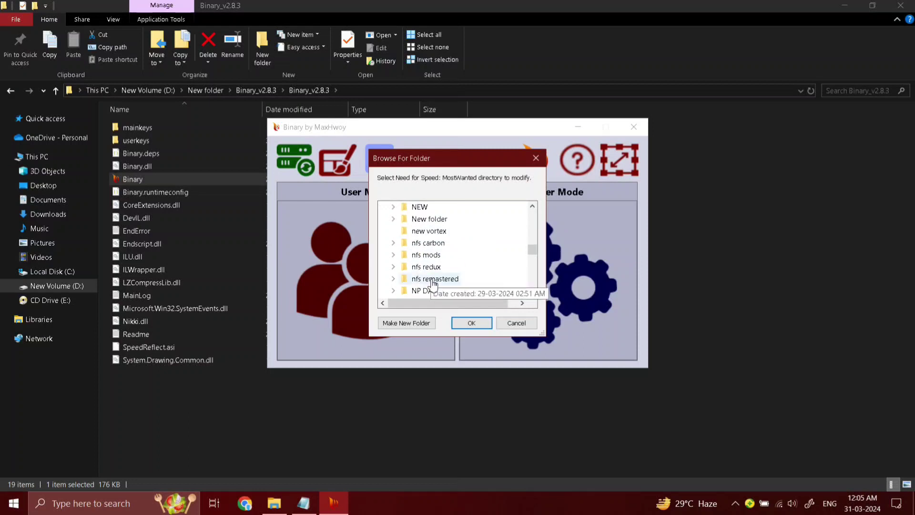
double_click(423, 256)
scroll(444, 267, down, 4)
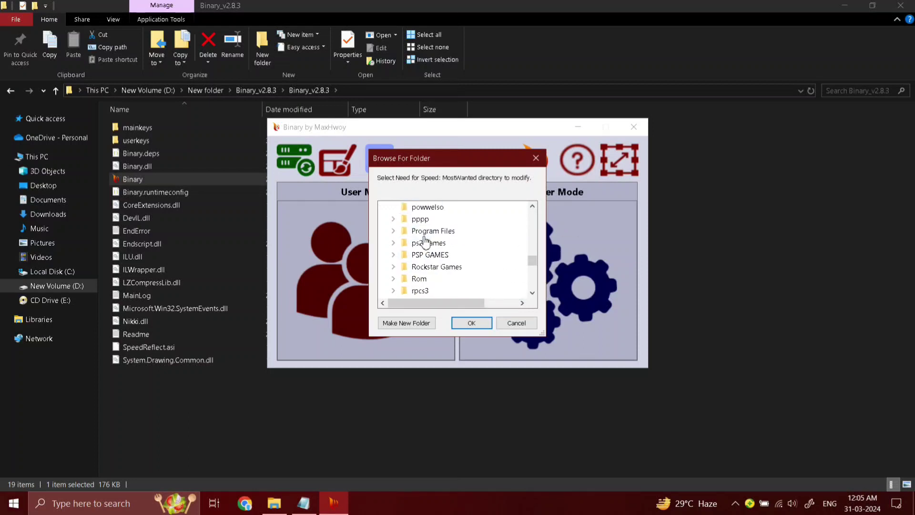
scroll(447, 270, up, 2)
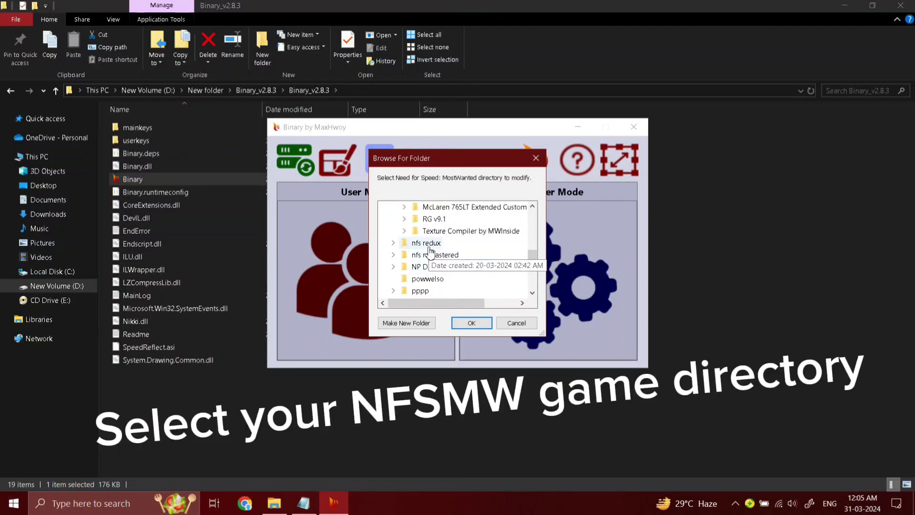
click(429, 242)
double_click(432, 242)
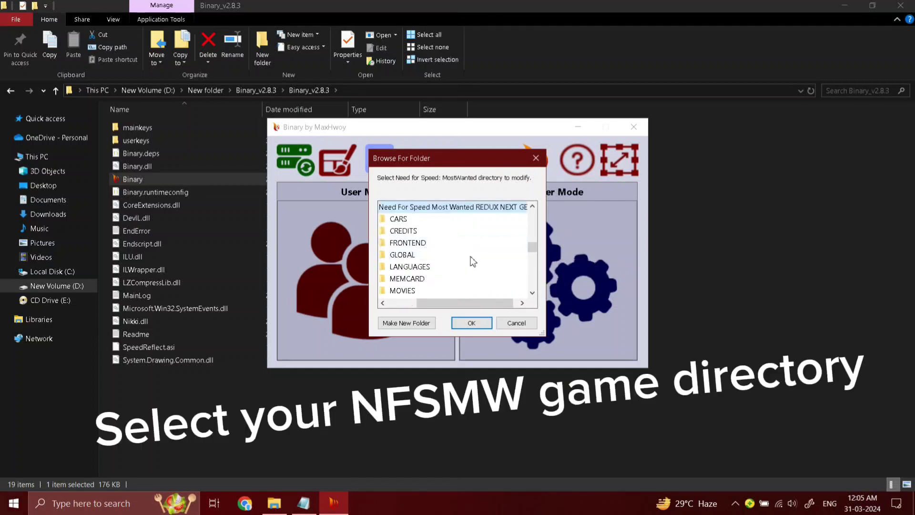
click(471, 323)
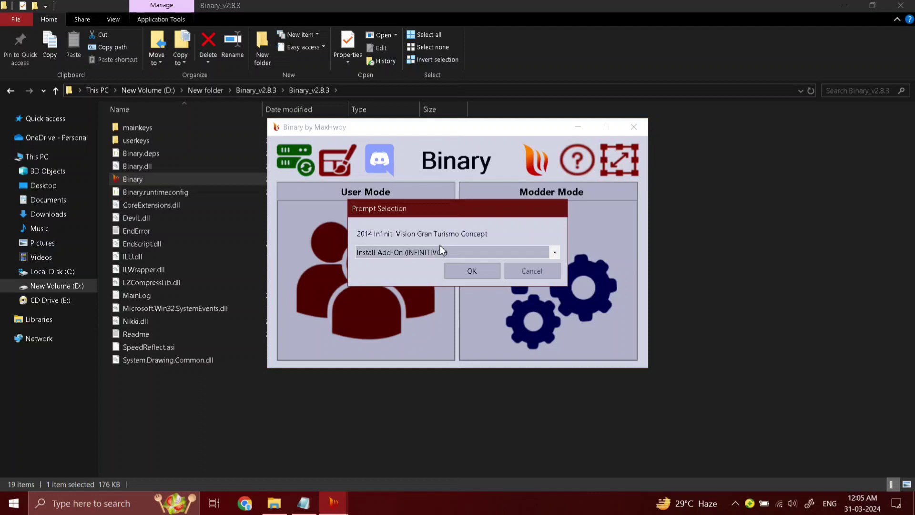
Choose Install Add-On (INFINITIVGT) and set the vinyl resolution to 1024x (High Quality).
click(555, 253)
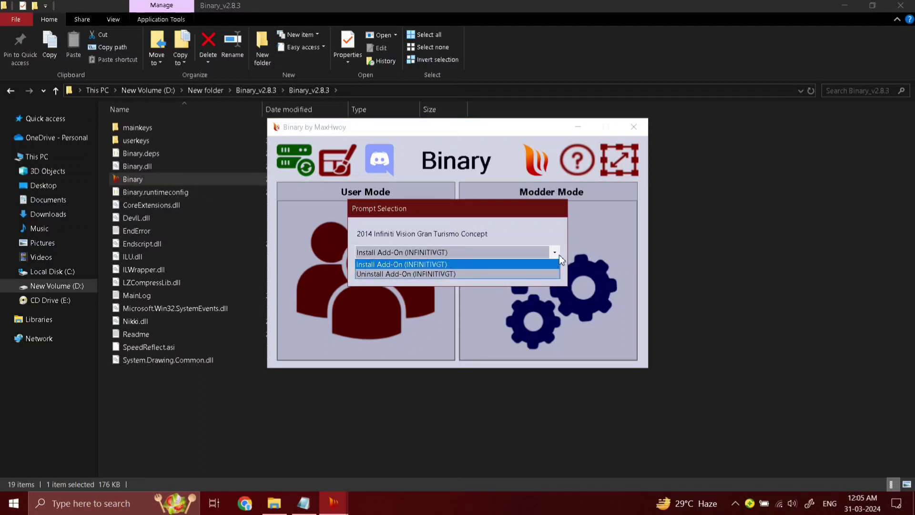
click(534, 264)
click(472, 269)
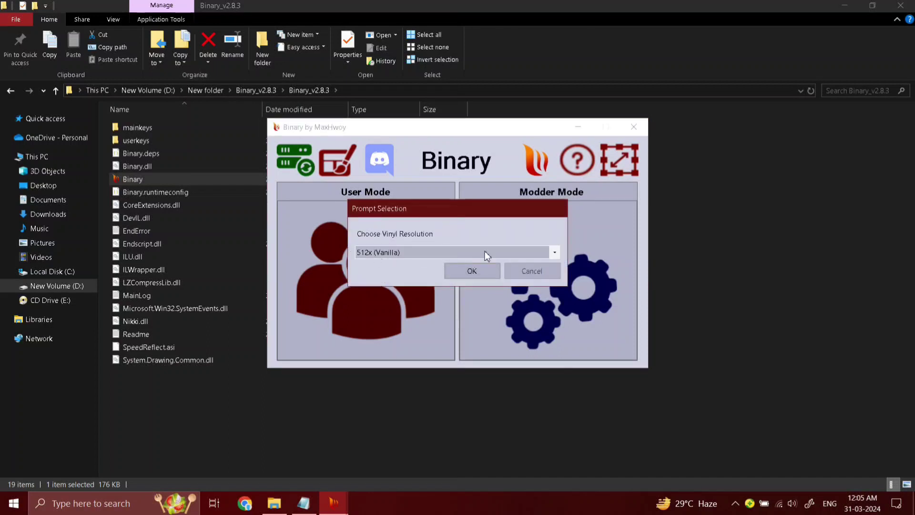
click(555, 252)
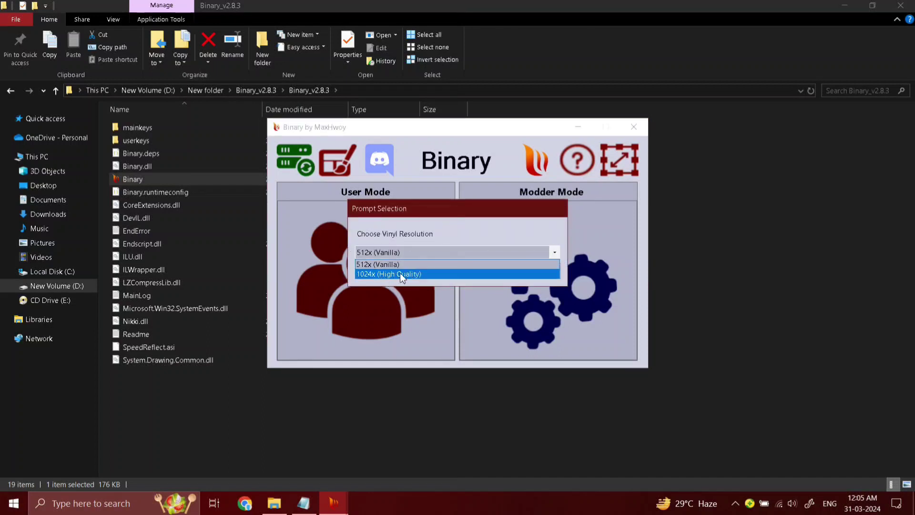
click(382, 272)
click(471, 269)
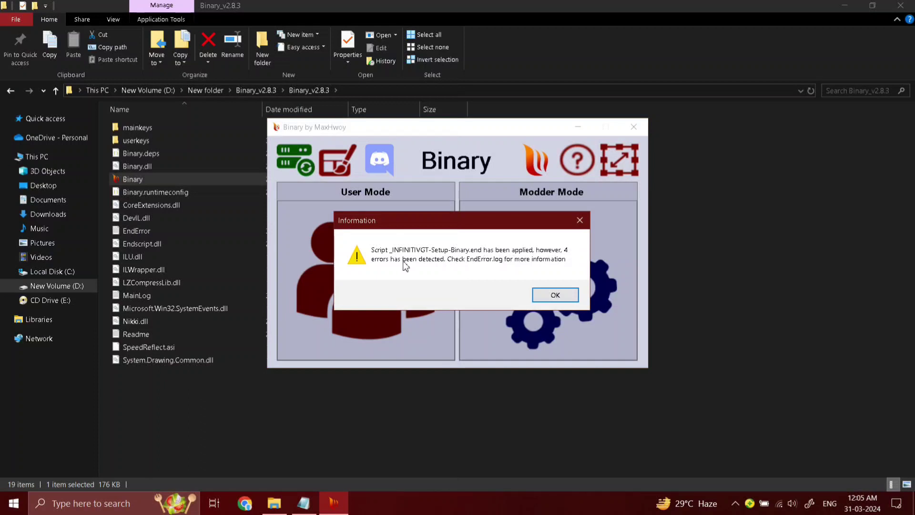
Dismiss the script information message, save the modified files and choose to run the game.
click(562, 291)
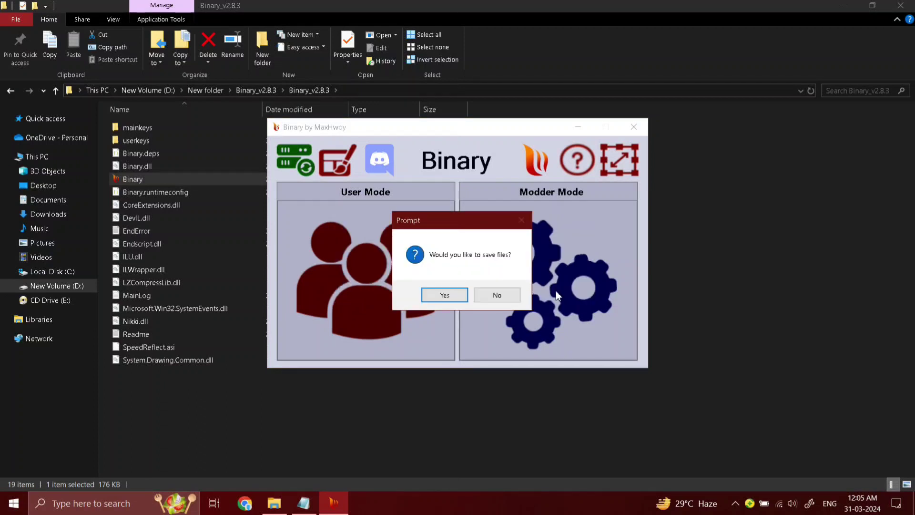
click(444, 295)
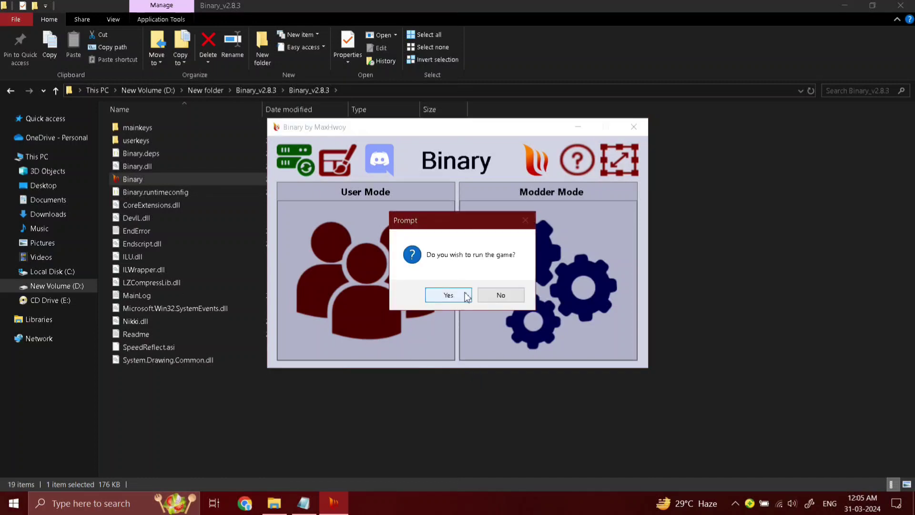
click(450, 295)
Highlight the step 5 instruction about pasting the car file in the notes, and minimize the notes and Binary.
click(303, 503)
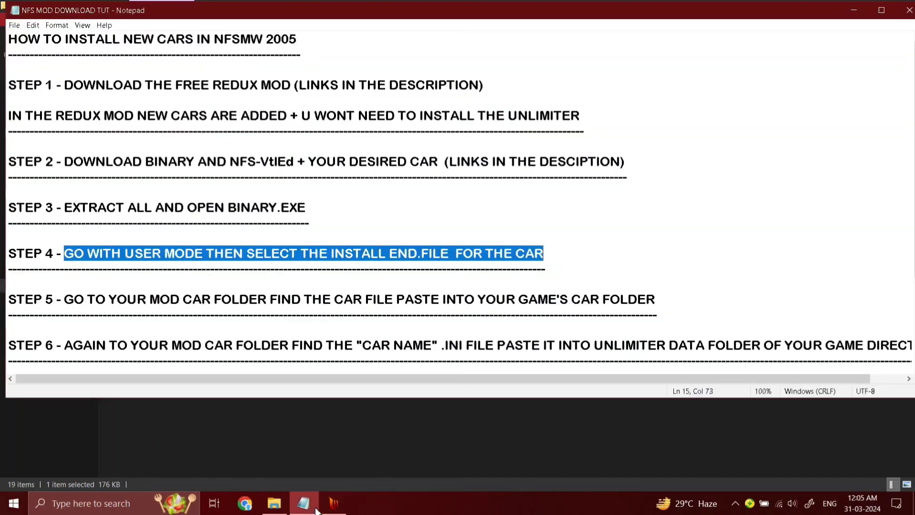
drag(65, 300, 653, 301)
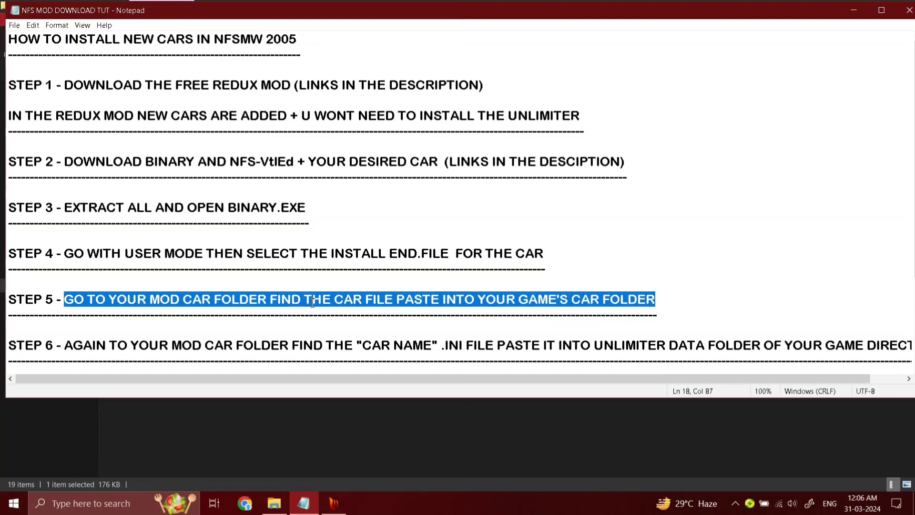
click(853, 10)
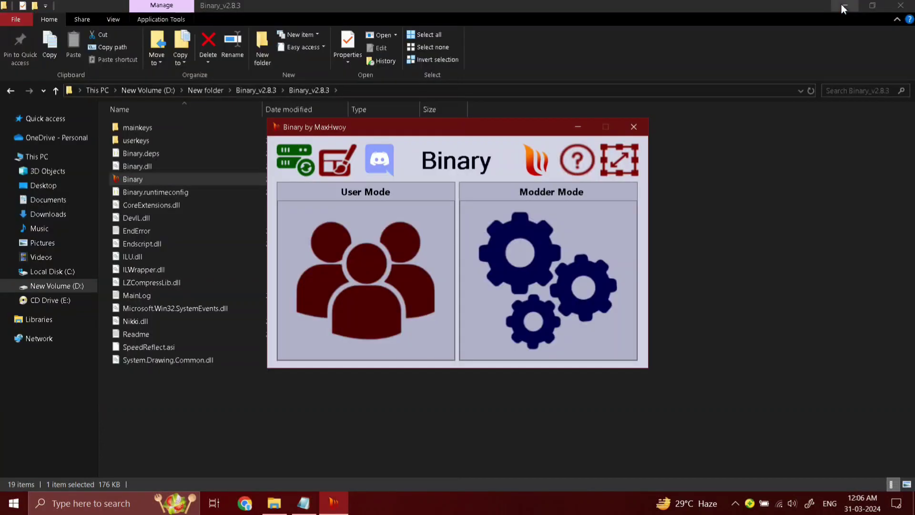
click(573, 129)
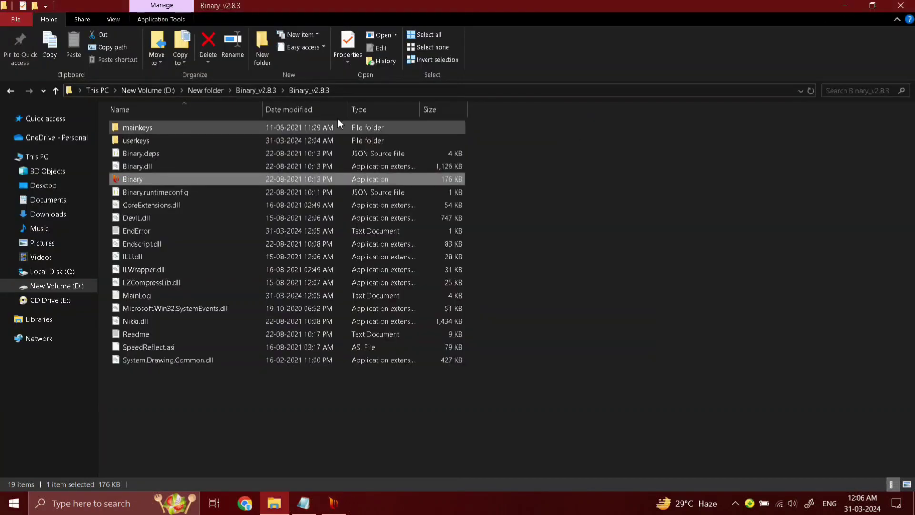
Copy the INFINITIVGT folder from Binary > Cars inside the 2014 Infiniti Vision Gran Turismo Concept mod folder.
click(207, 89)
double_click(196, 140)
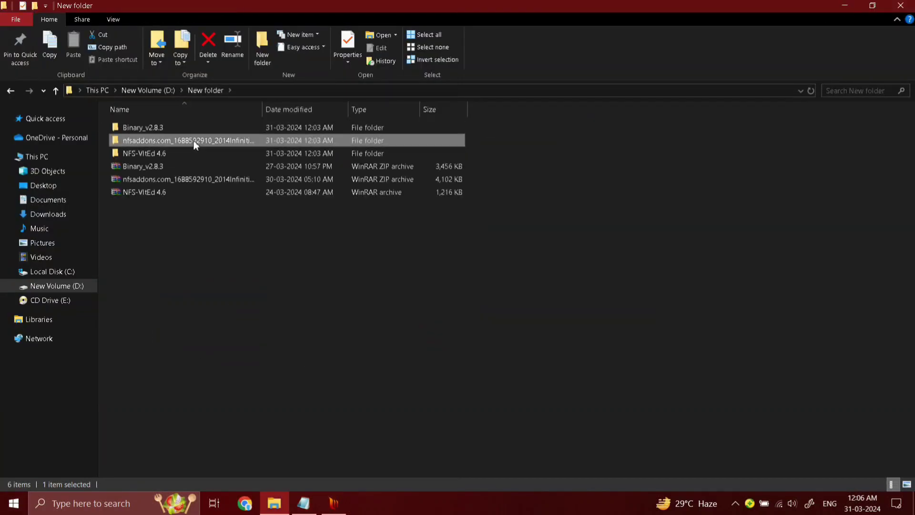
double_click(197, 133)
double_click(133, 128)
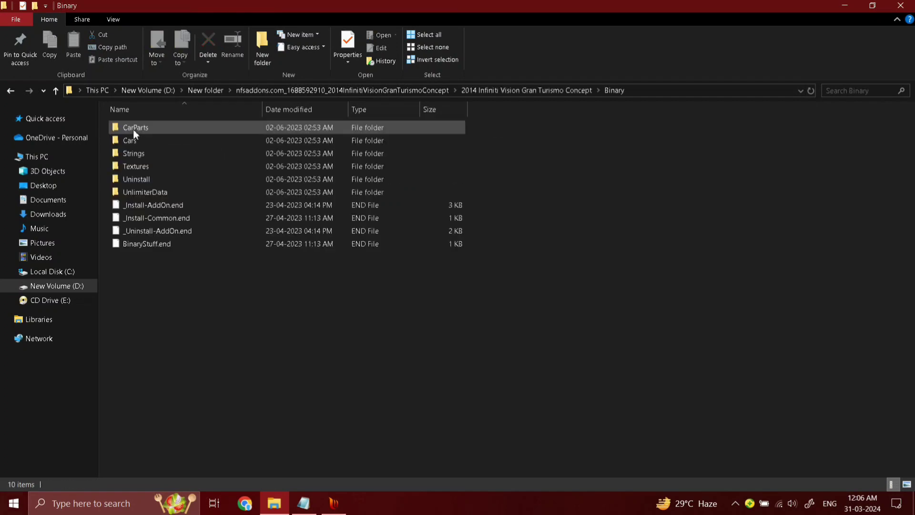
double_click(148, 135)
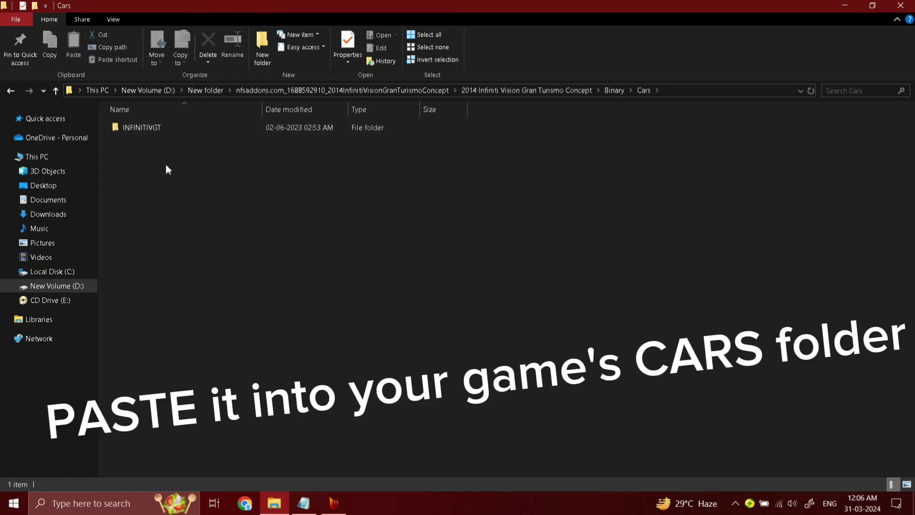
drag(165, 165, 101, 134)
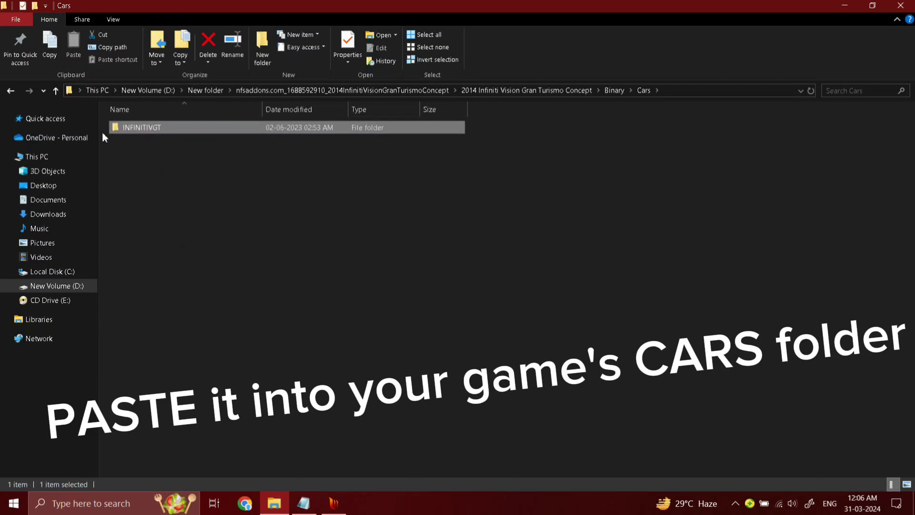
right_click(162, 128)
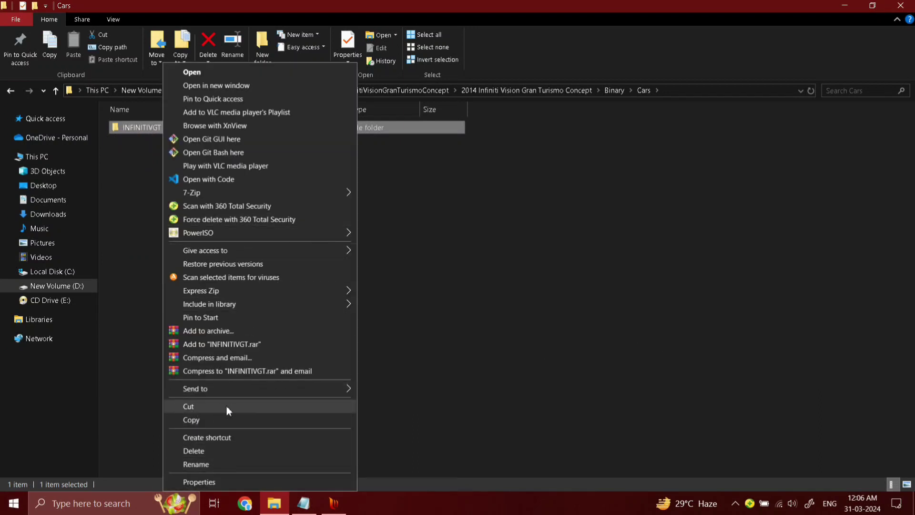
click(202, 420)
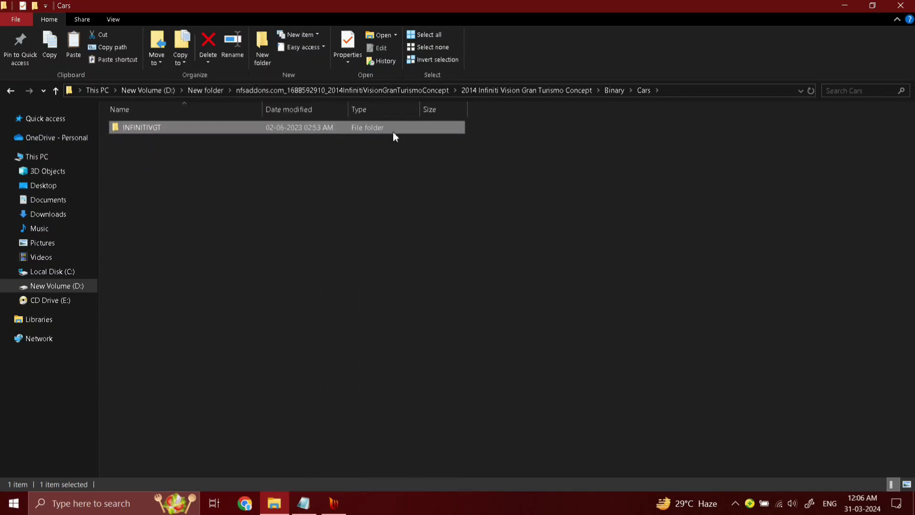
Paste the INFINITIVGT folder into CARS in nfs redux > Need For Speed Most Wanted REDUX NEXT GEN, replacing the existing files.
click(160, 91)
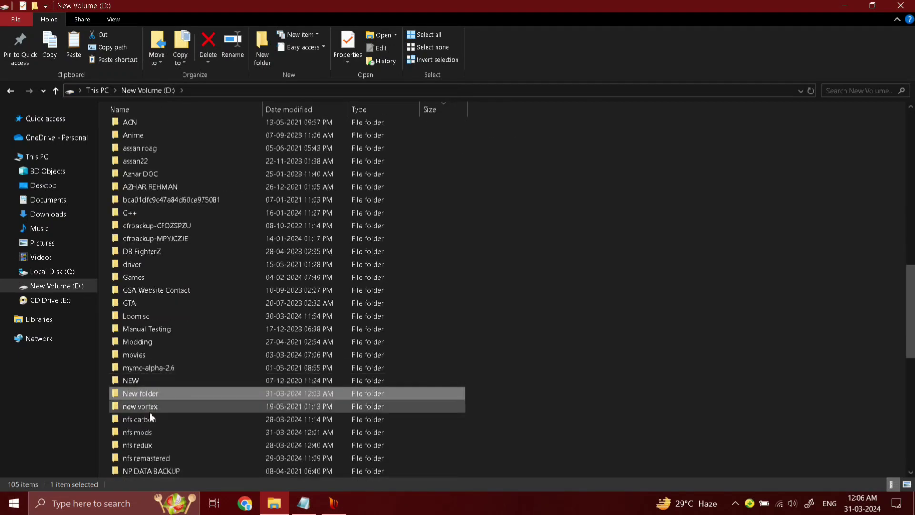
double_click(151, 444)
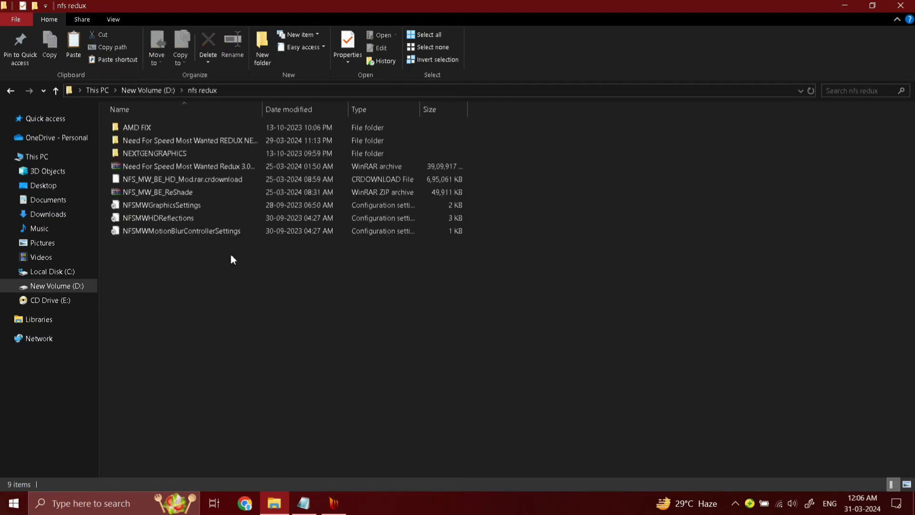
double_click(199, 141)
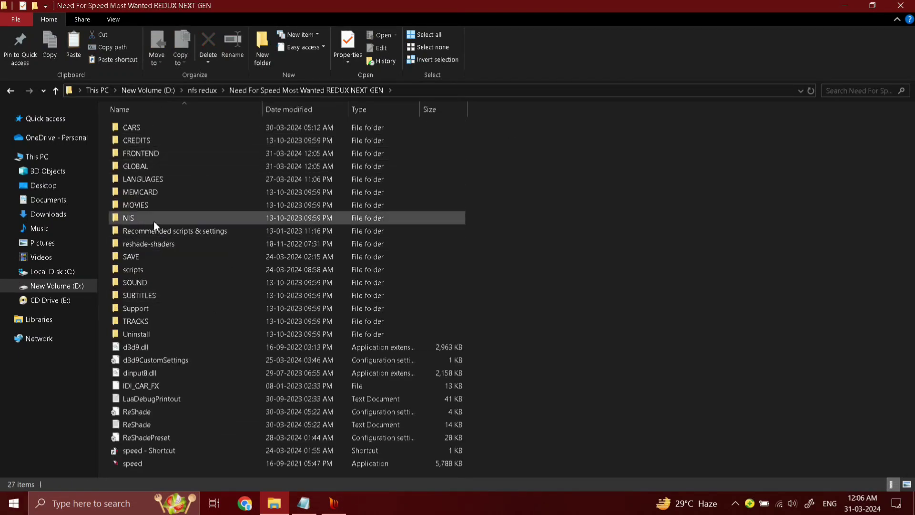
double_click(151, 128)
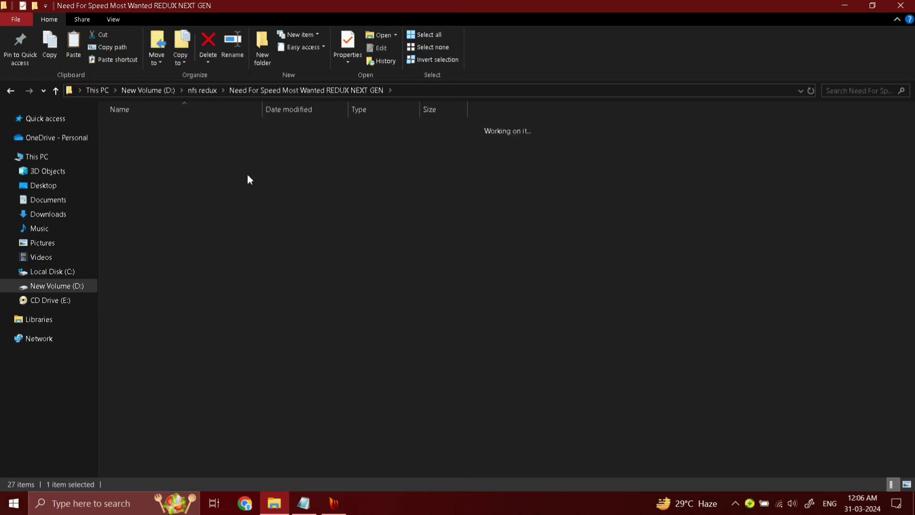
right_click(518, 167)
click(548, 251)
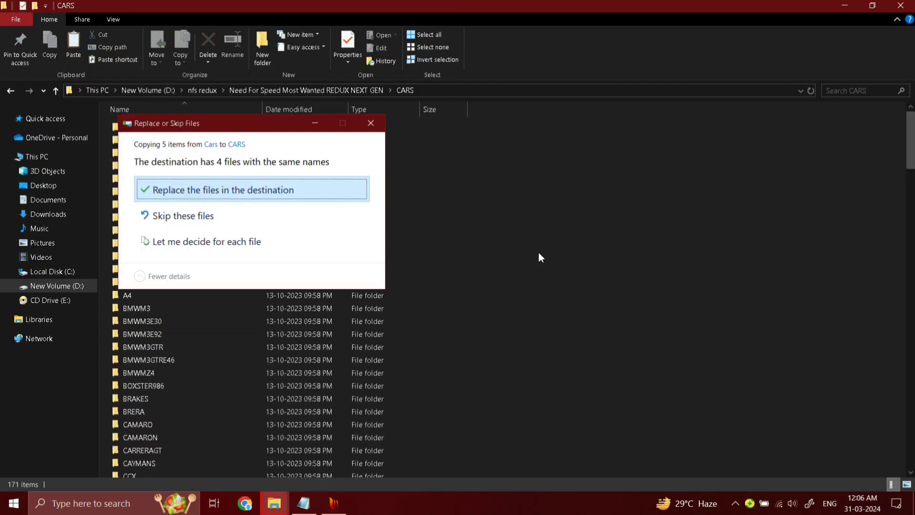
click(262, 187)
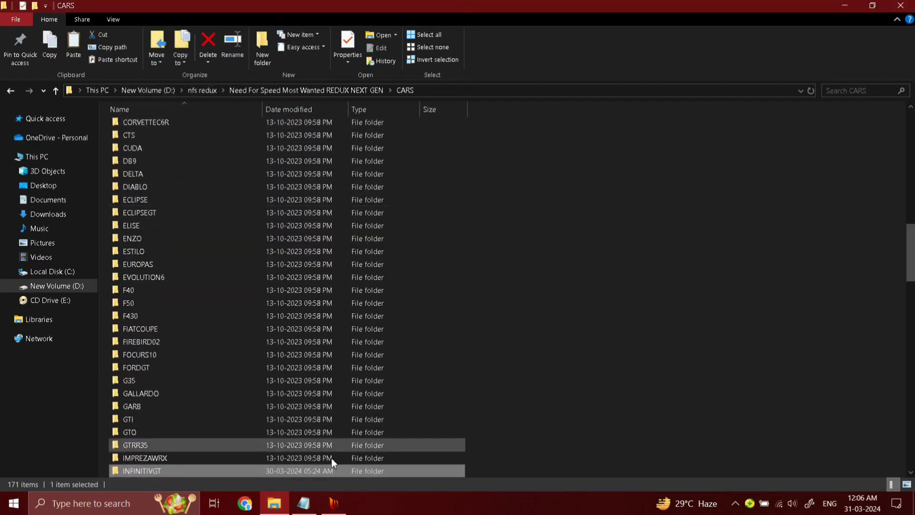
Highlight the step 6 instruction about pasting the car's .ini file in the notes, and minimize the notes.
click(304, 503)
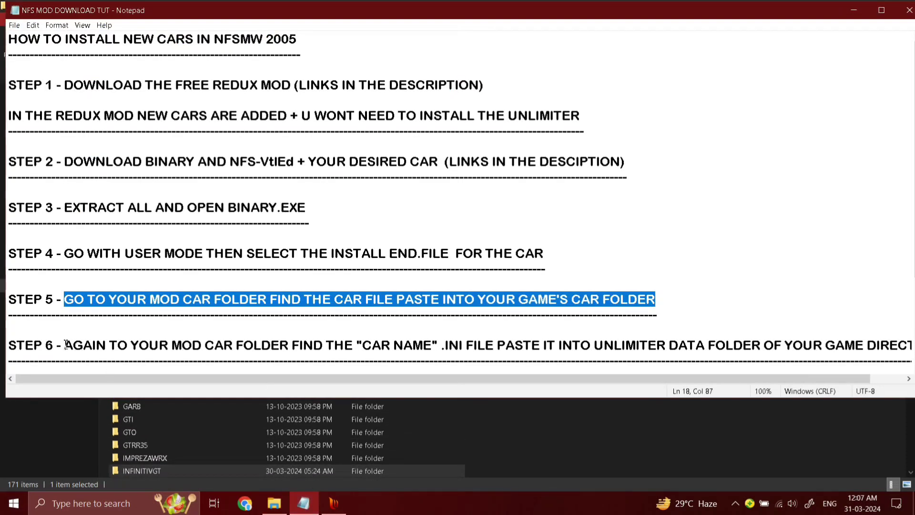
drag(67, 344, 908, 344)
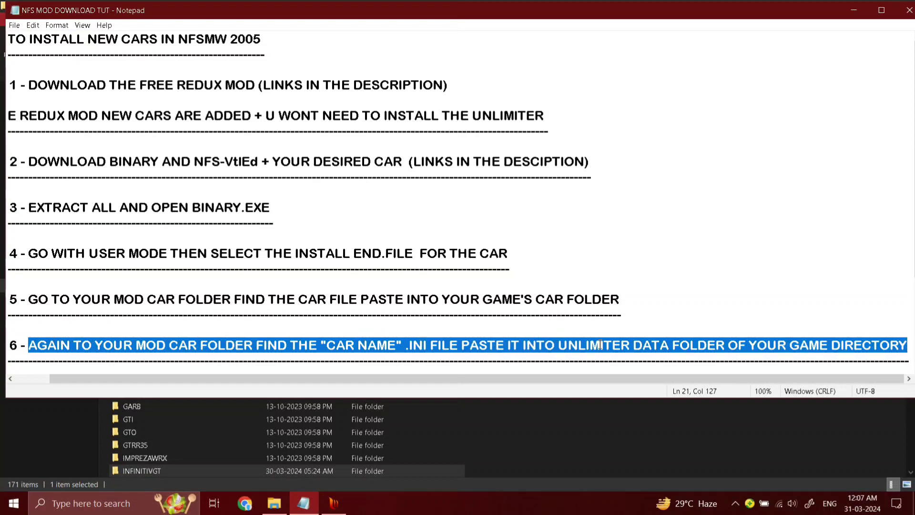
click(853, 10)
Open the 2014 Infiniti Vision Gran Turismo Concept mod folder inside New folder on New Volume (D:).
click(196, 90)
click(152, 90)
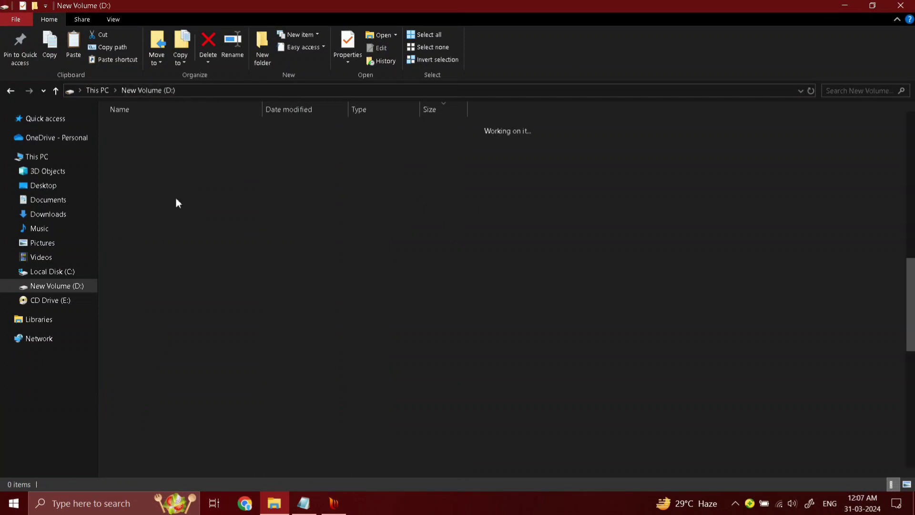
double_click(143, 422)
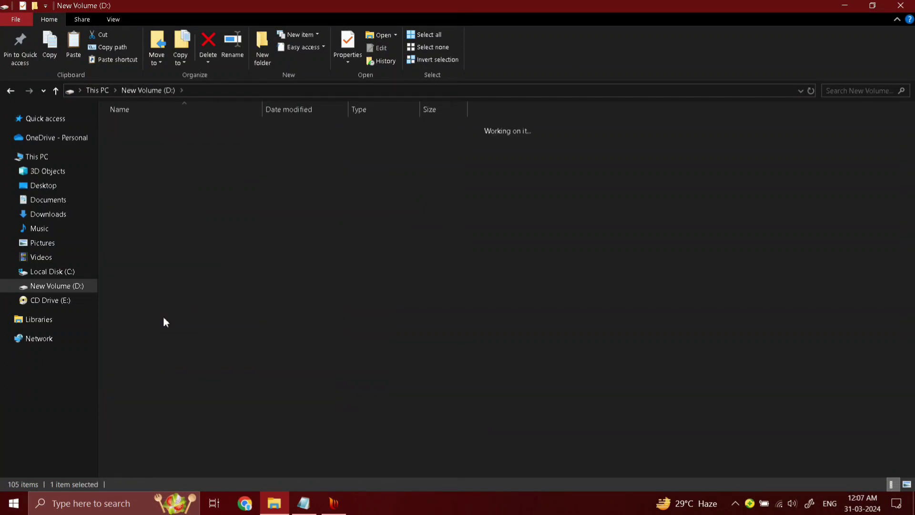
double_click(161, 138)
double_click(162, 133)
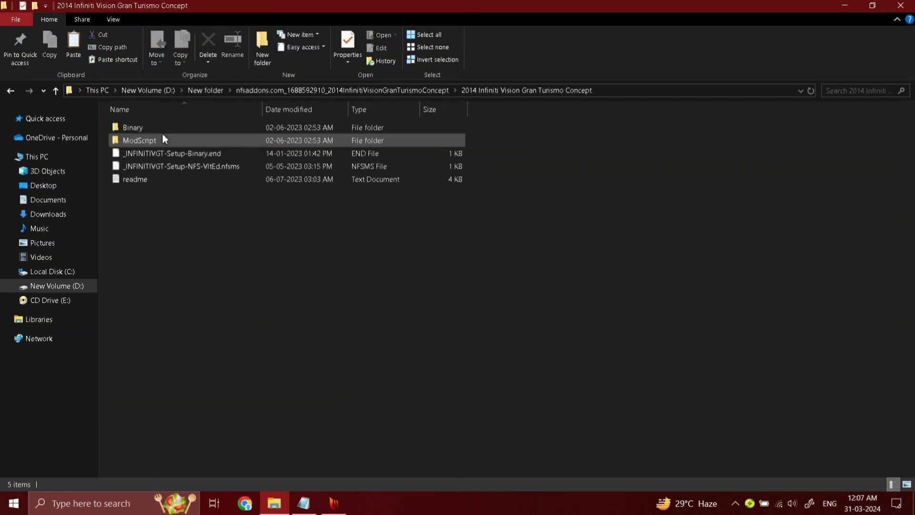
click(148, 140)
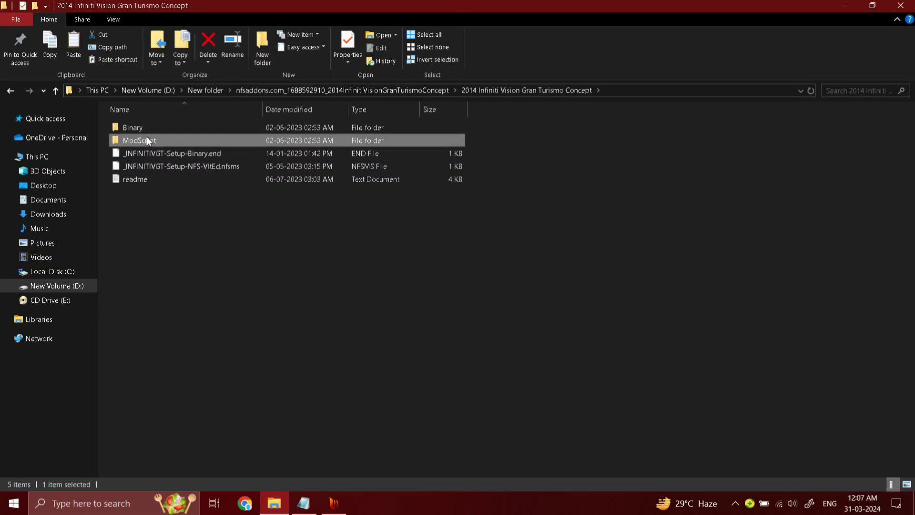
double_click(144, 141)
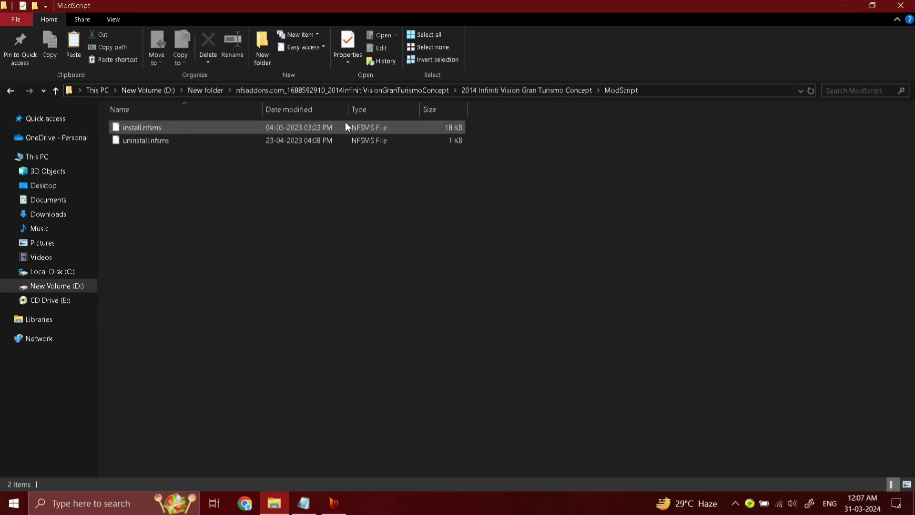
click(479, 89)
Copy the INFINITIVGT configuration file from the mod's Binary > UnlimiterData folder.
click(168, 128)
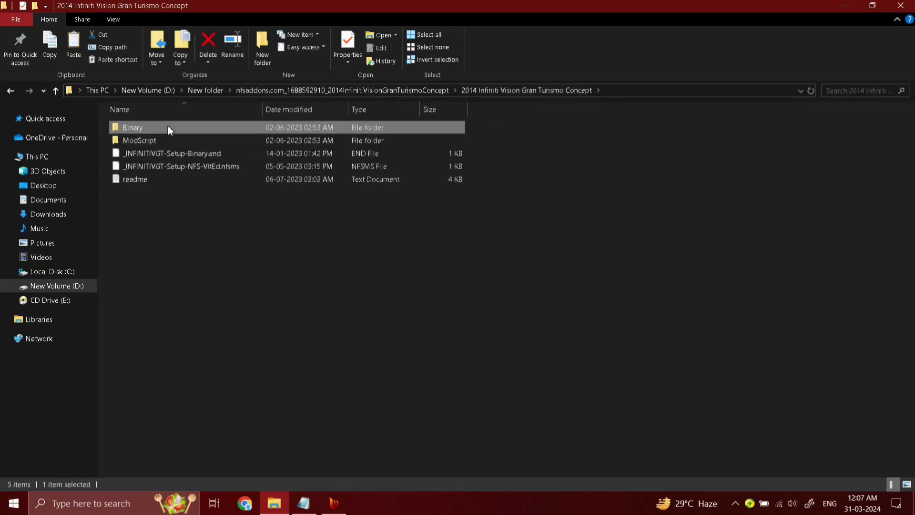
double_click(168, 129)
click(164, 194)
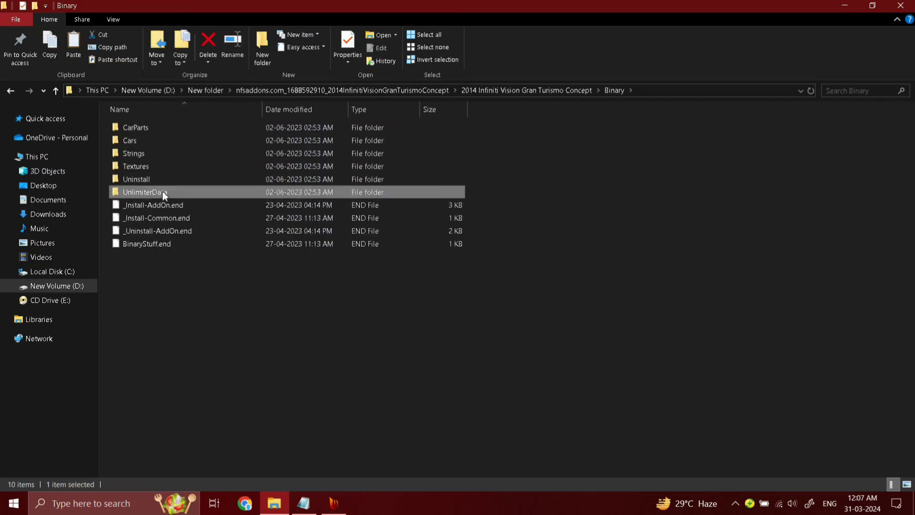
double_click(164, 194)
click(159, 127)
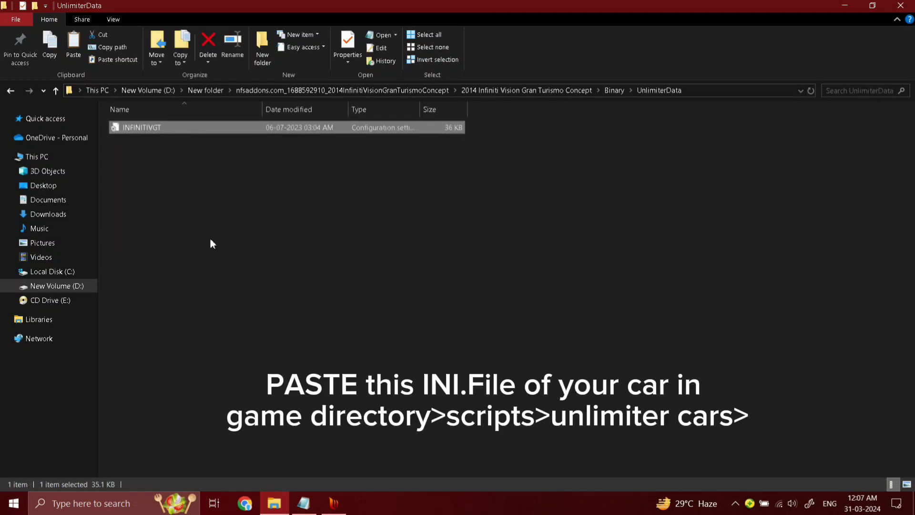
right_click(134, 127)
click(199, 427)
Paste the INFINITIVGT configuration file into scripts > UnlimiterData of the Need For Speed Most Wanted REDUX NEXT GEN folder, replacing the existing file.
click(170, 90)
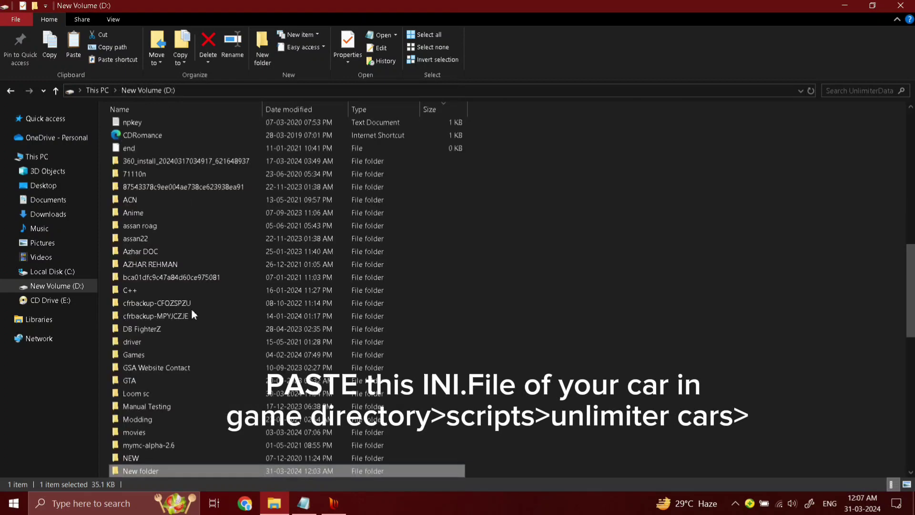
scroll(181, 329, down, 5)
click(141, 367)
double_click(141, 362)
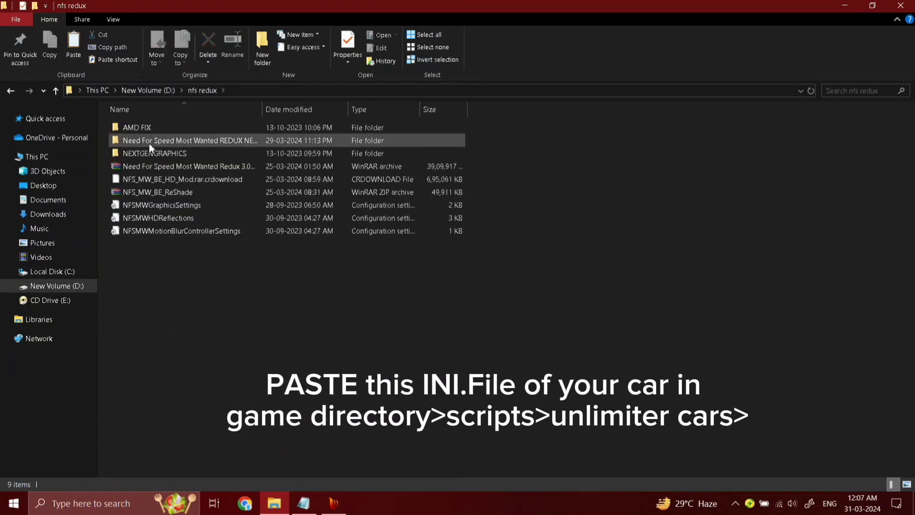
double_click(138, 138)
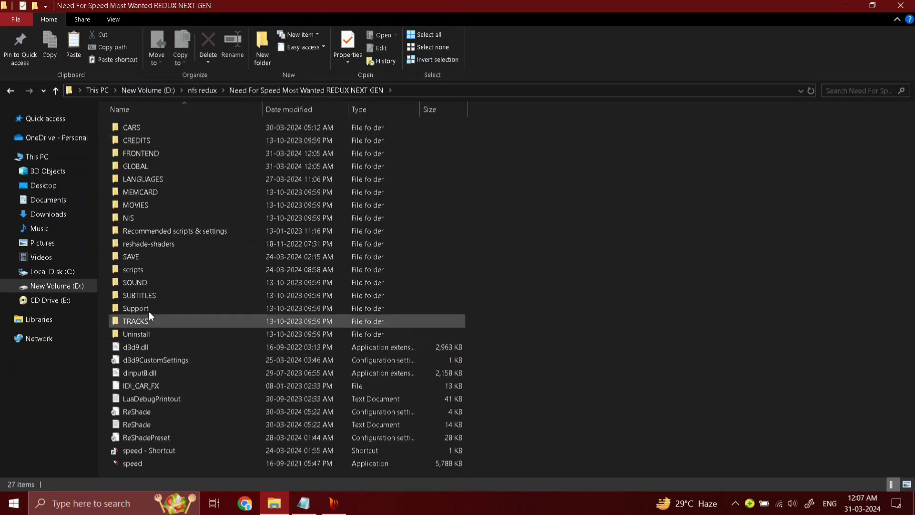
double_click(149, 270)
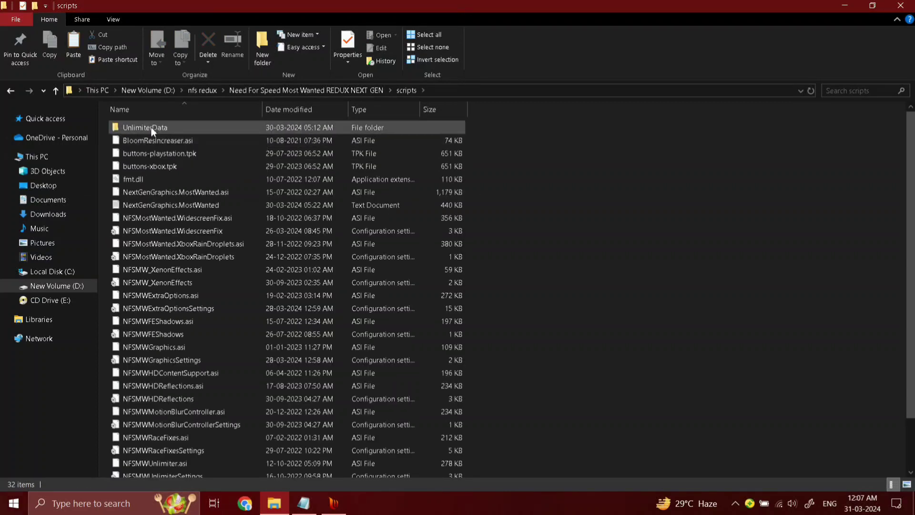
double_click(135, 127)
right_click(494, 192)
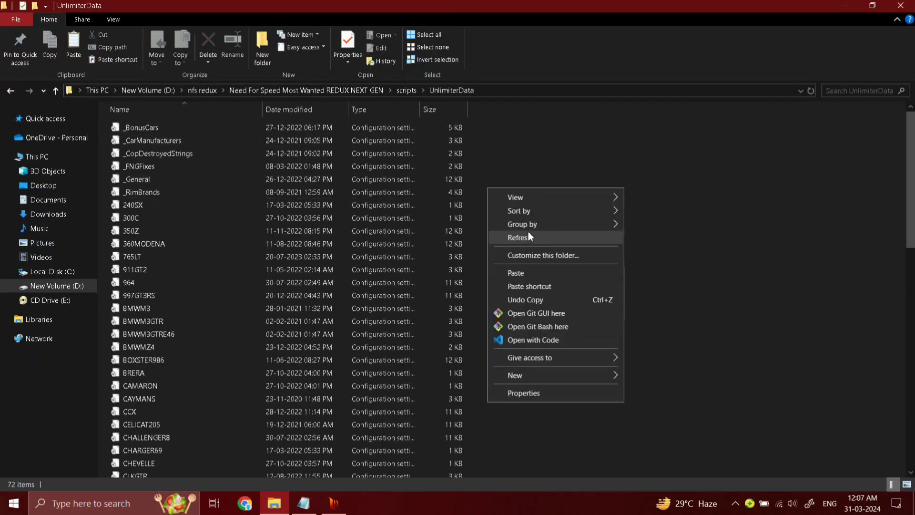
click(518, 273)
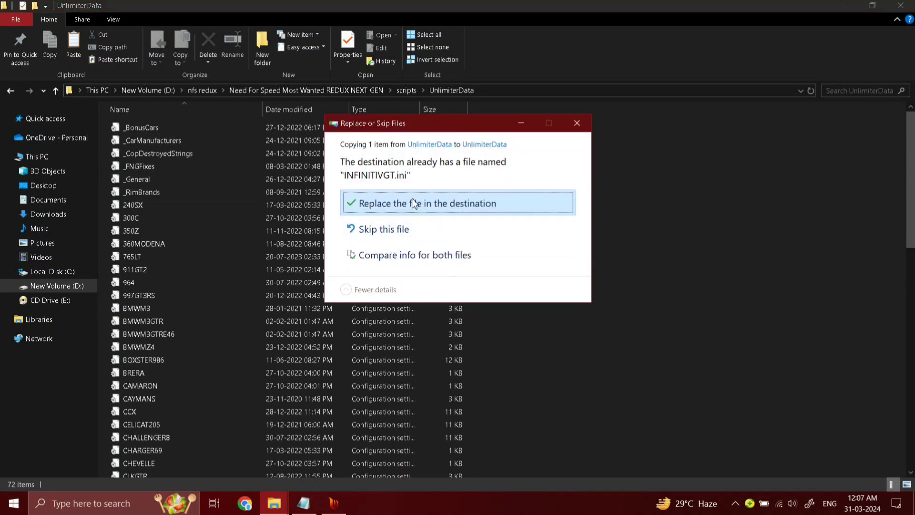
click(413, 203)
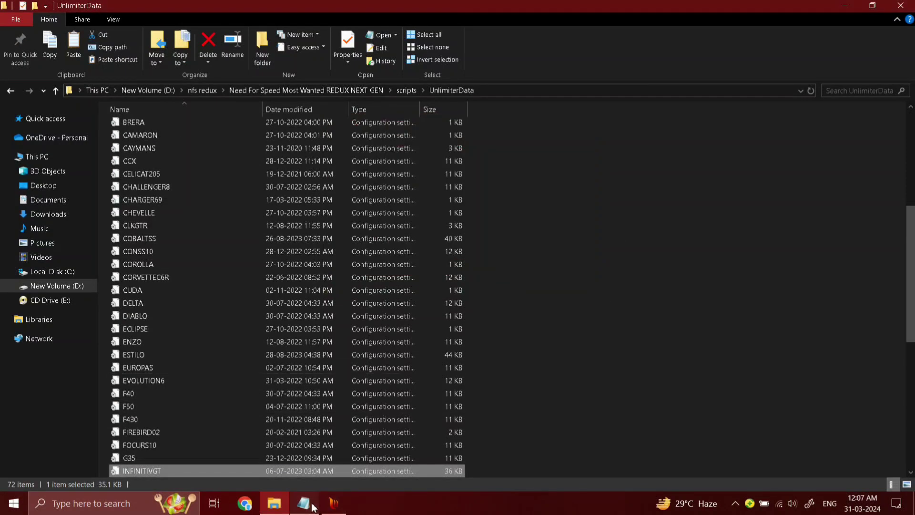
Highlight both lines of the step 7 instruction about importing the ModScript with NFS-VltEd in the notes, and minimize the notes.
click(313, 506)
scroll(213, 325, down, 3)
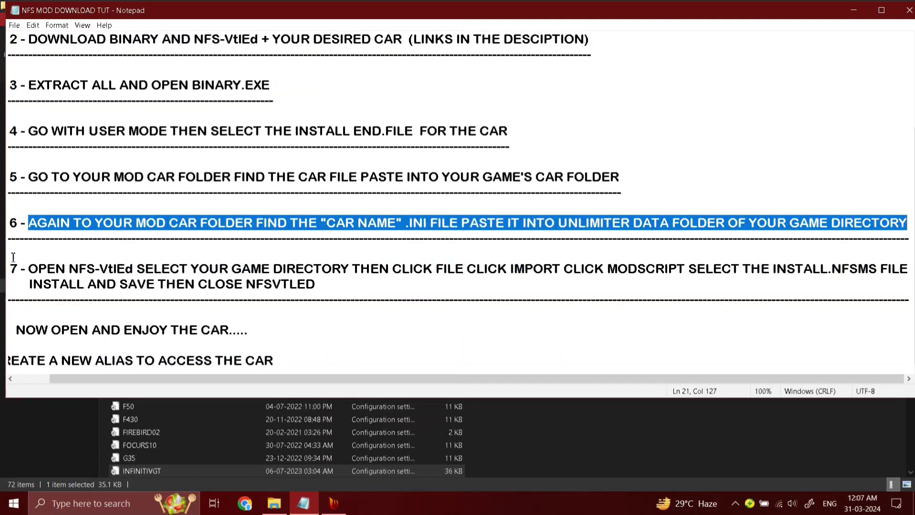
drag(29, 273, 67, 272)
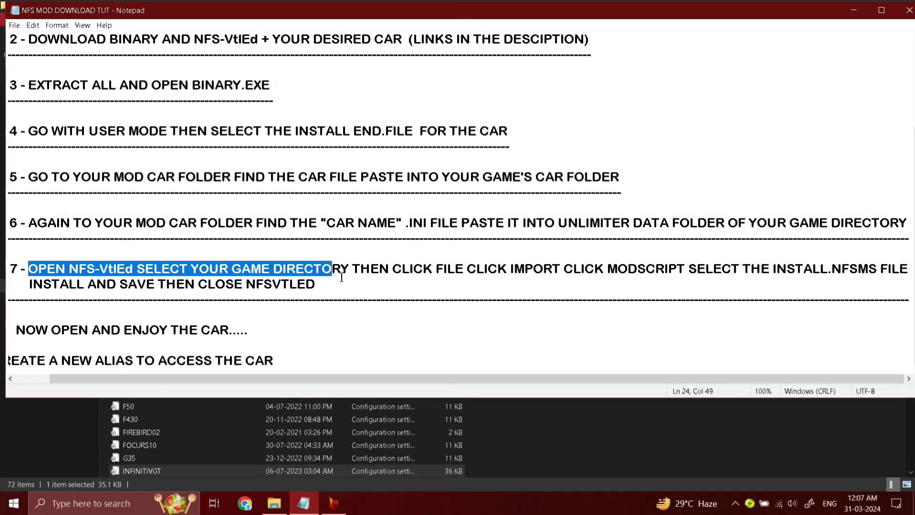
drag(341, 278, 403, 276)
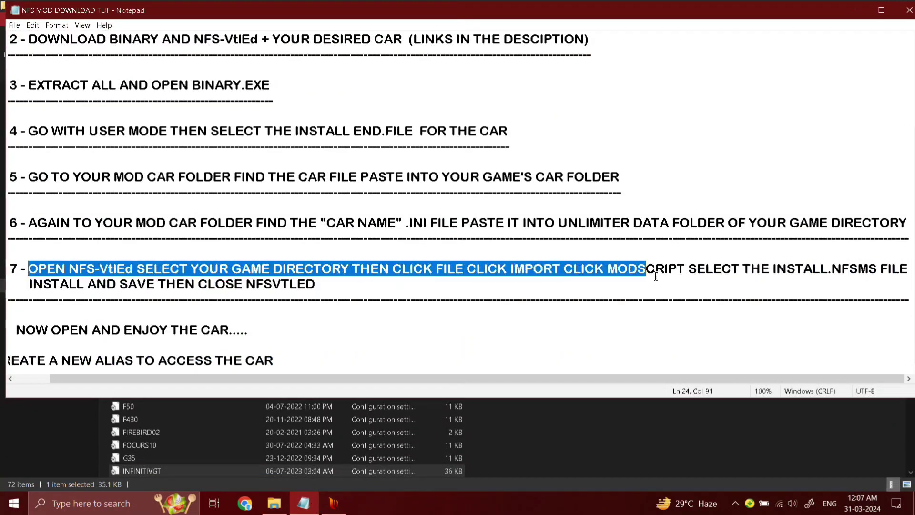
drag(655, 276, 858, 268)
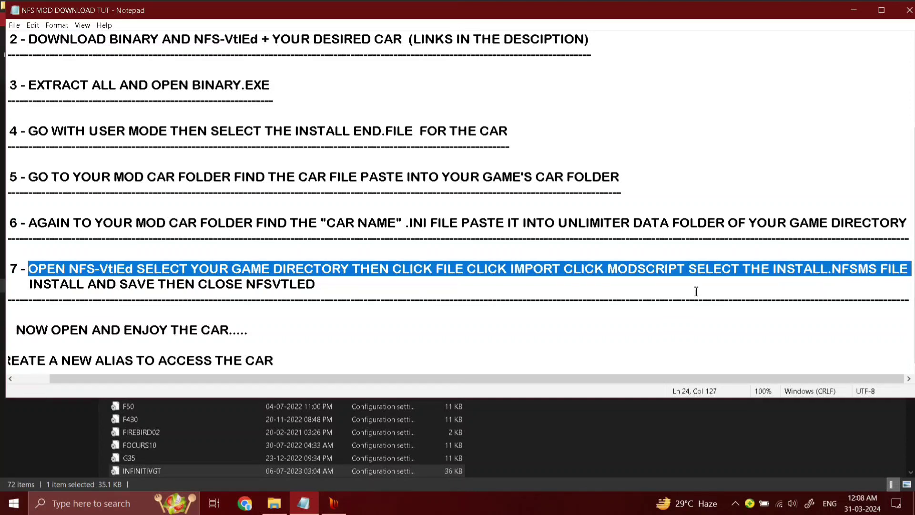
drag(26, 284, 316, 282)
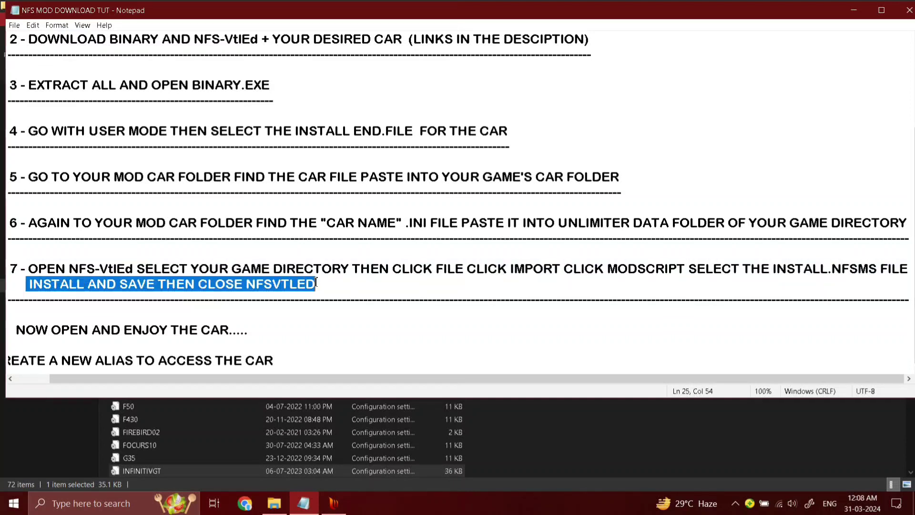
click(852, 10)
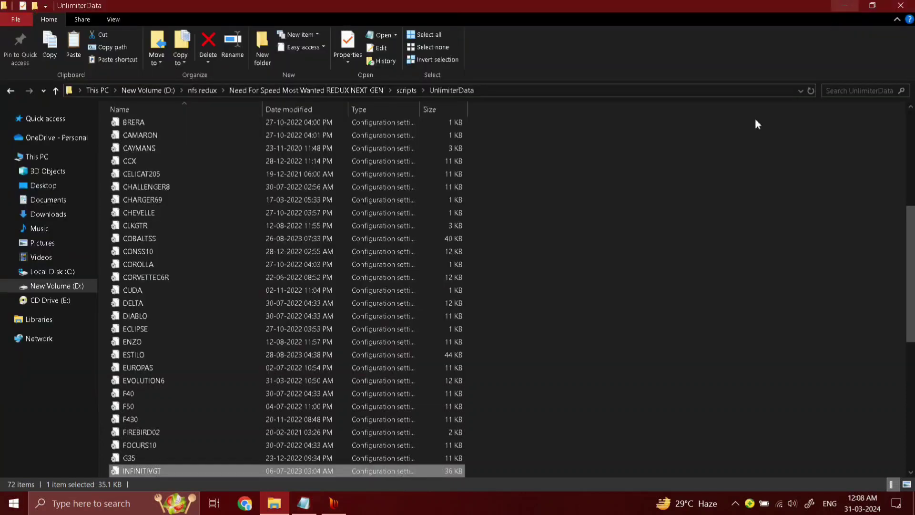
Launch NFS-VltEd from the NFS-VltEd 4.6 folder inside New folder on New Volume (D:).
click(283, 91)
click(200, 91)
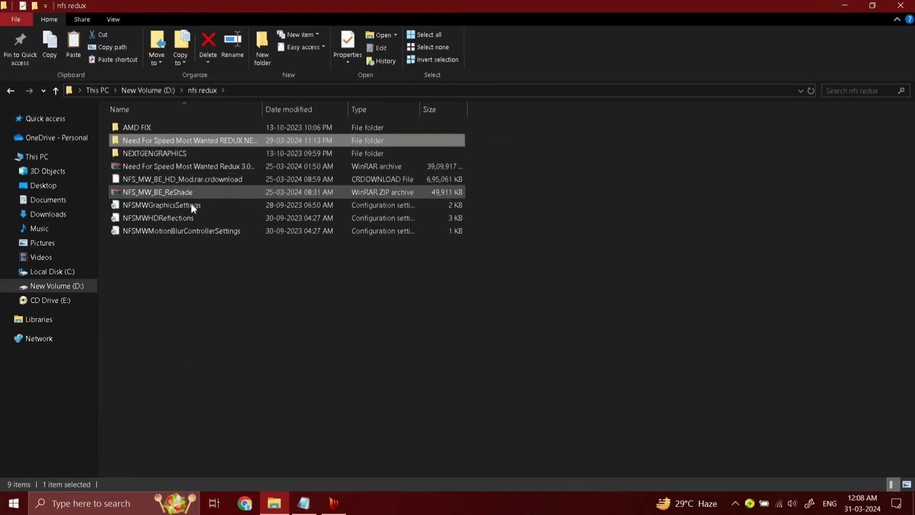
click(145, 92)
click(145, 414)
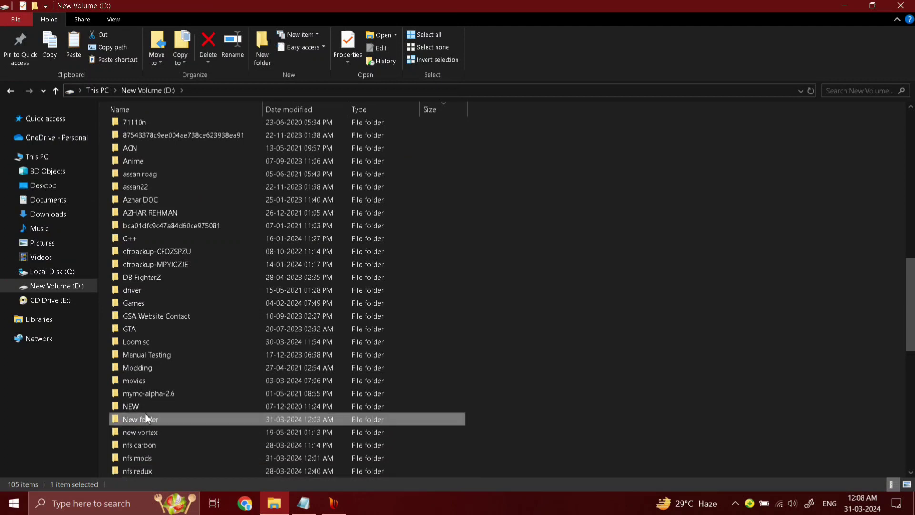
double_click(146, 418)
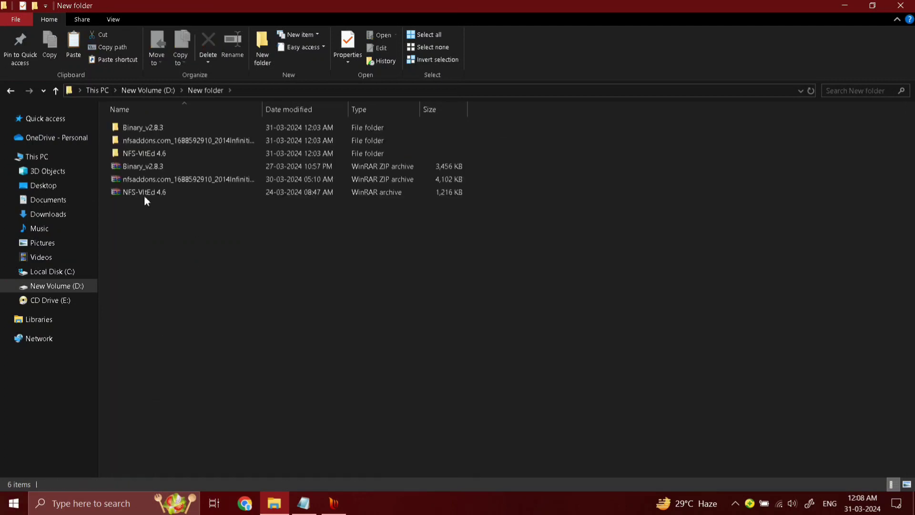
double_click(188, 160)
double_click(144, 127)
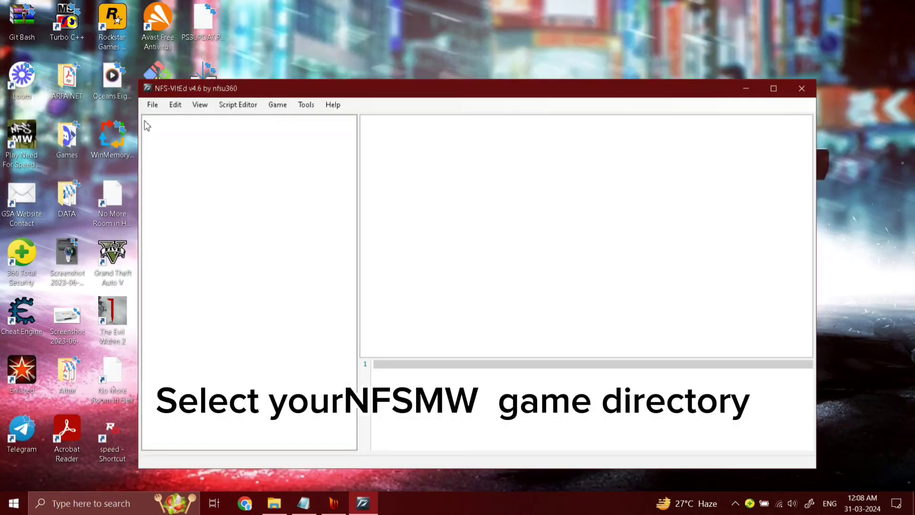
Load the game directory D:\nfs redux\Need For Speed Most Wanted REDUX NEXT GEN in NFS-VltEd.
click(152, 105)
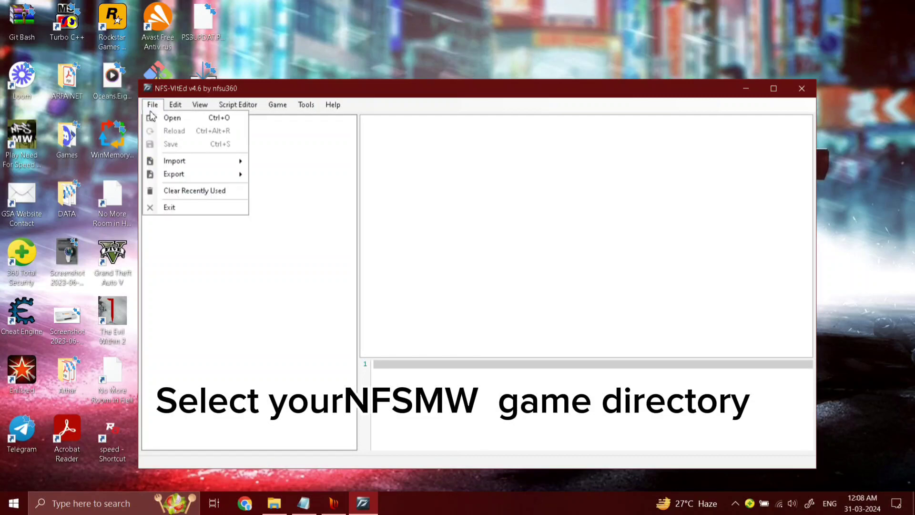
click(181, 123)
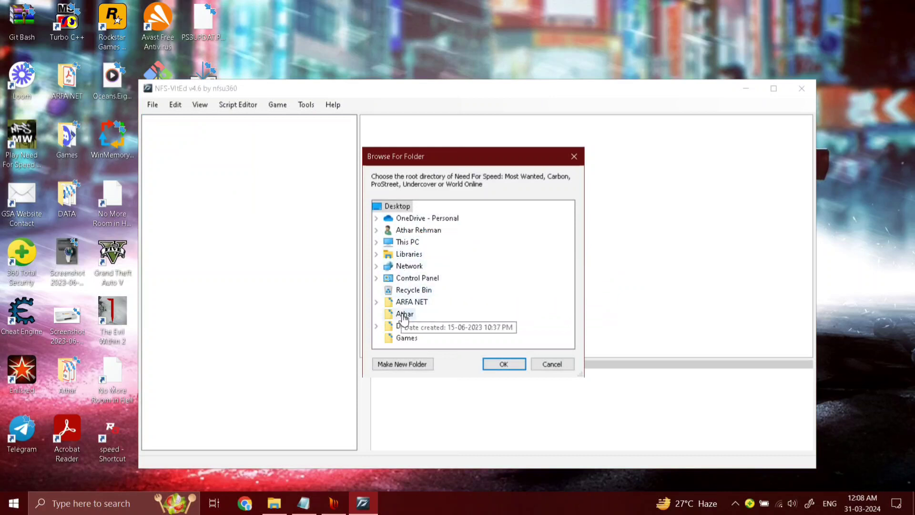
double_click(410, 243)
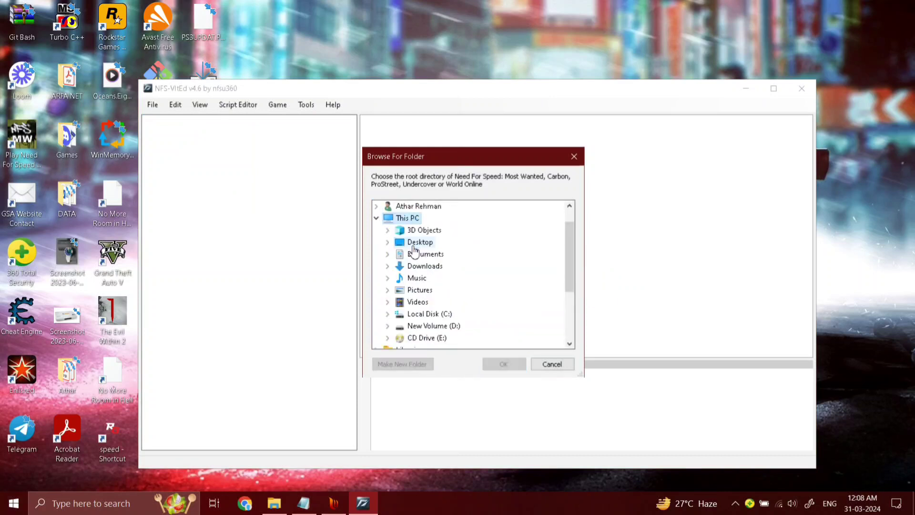
double_click(424, 326)
scroll(435, 278, down, 5)
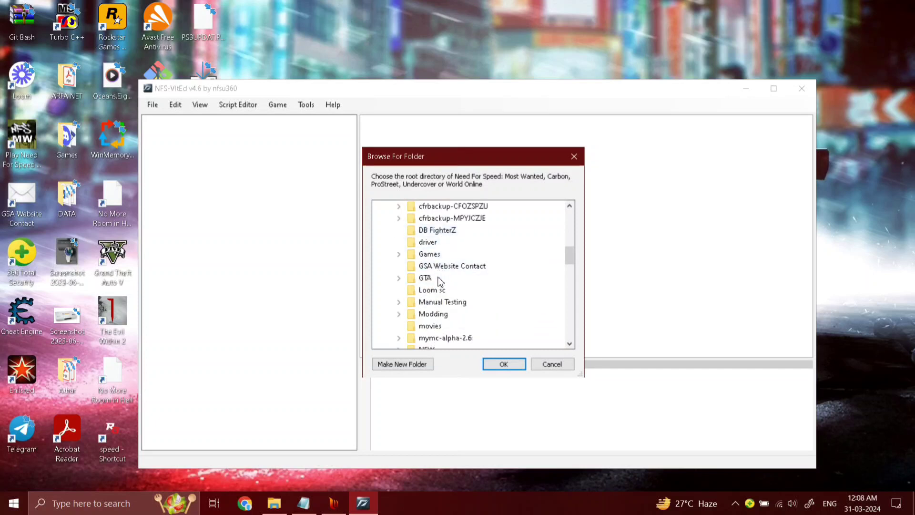
scroll(440, 286, down, 2)
scroll(440, 296, down, 2)
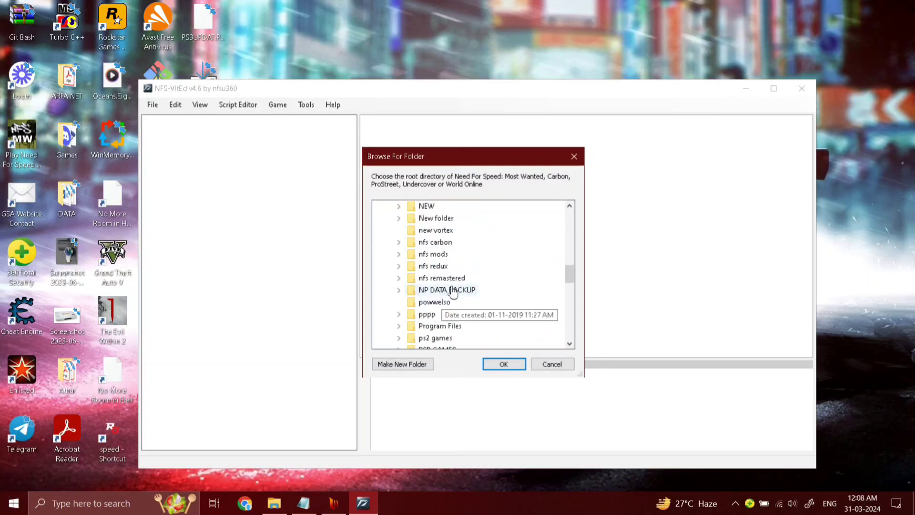
double_click(431, 270)
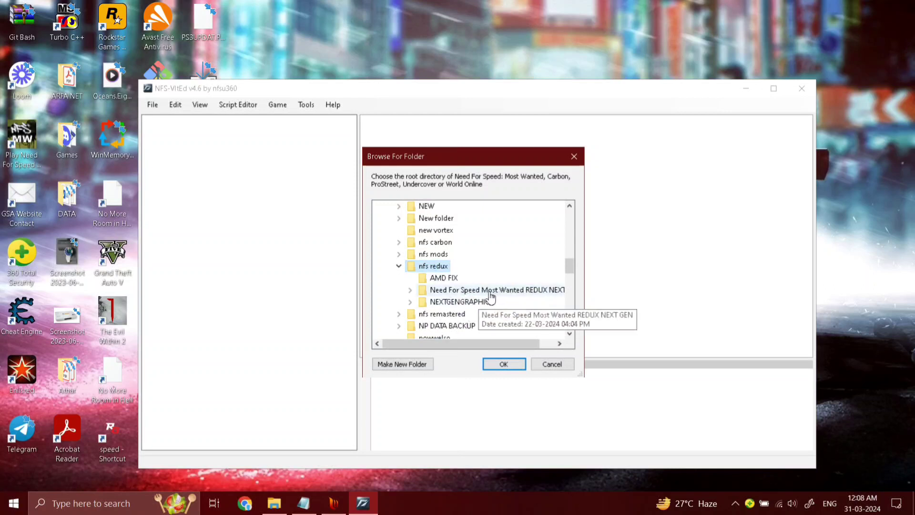
double_click(489, 291)
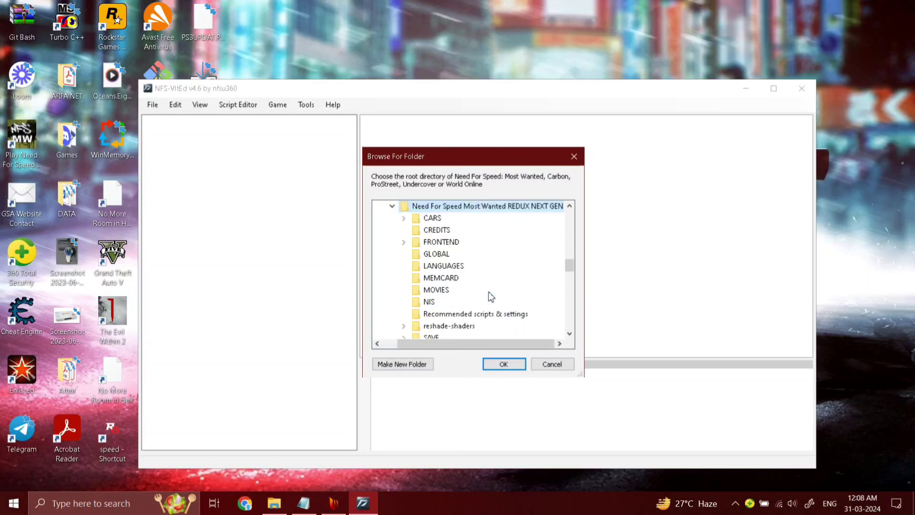
click(504, 365)
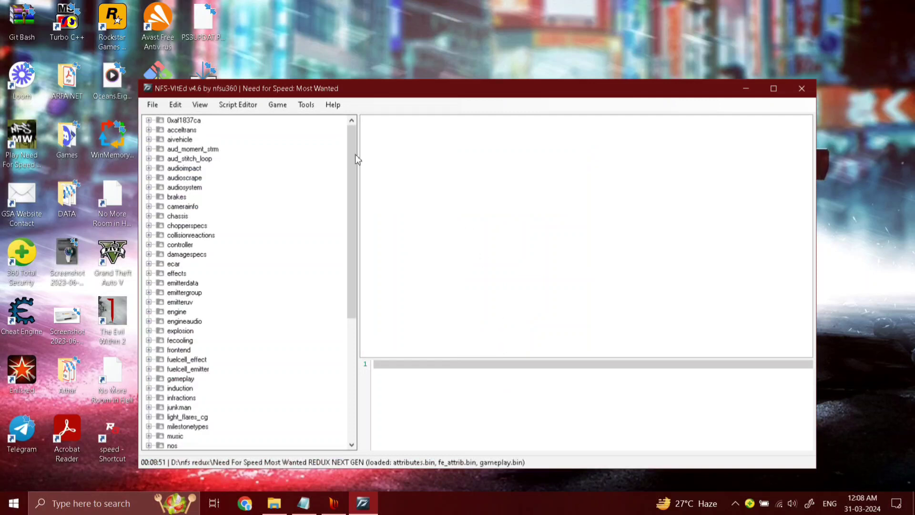
Import the ModScript _INFINITIVGT-Setup-NFS-VltEd.nfsms from the 2014 Infiniti Vision Gran Turismo Concept folder and run it with the Install option.
click(153, 106)
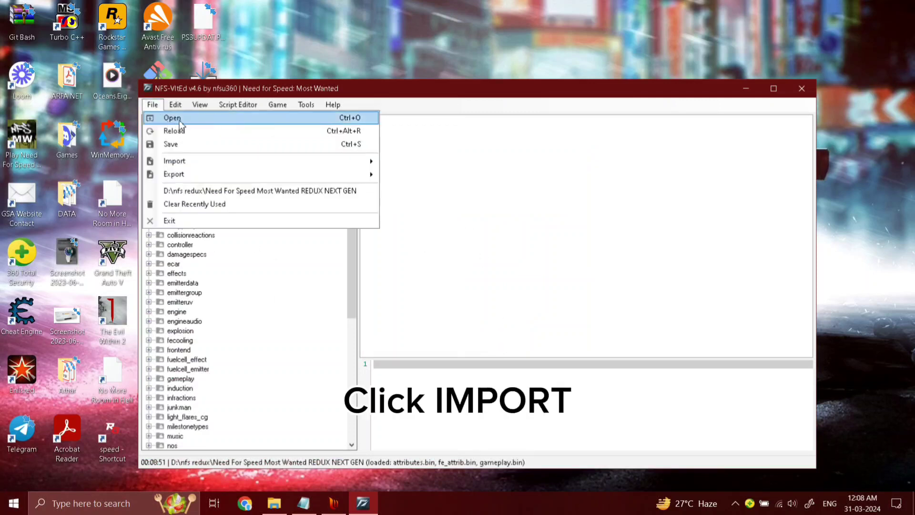
click(162, 162)
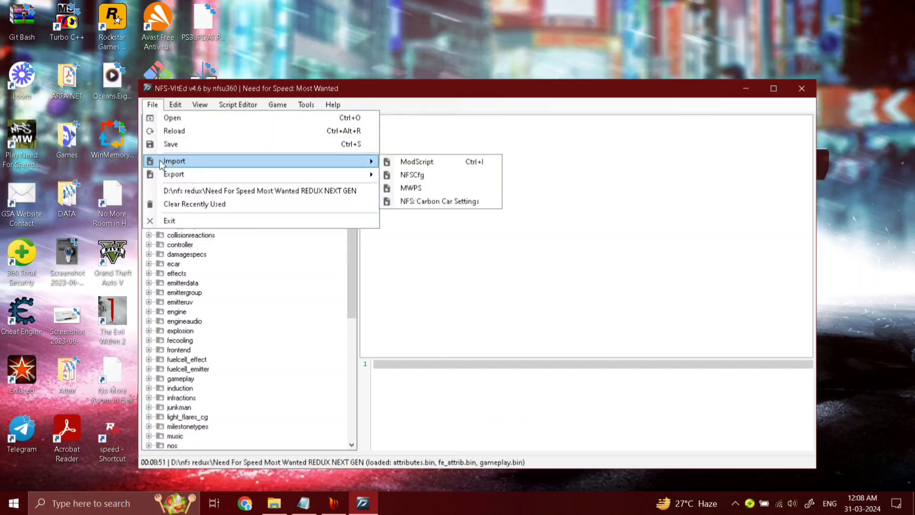
click(413, 165)
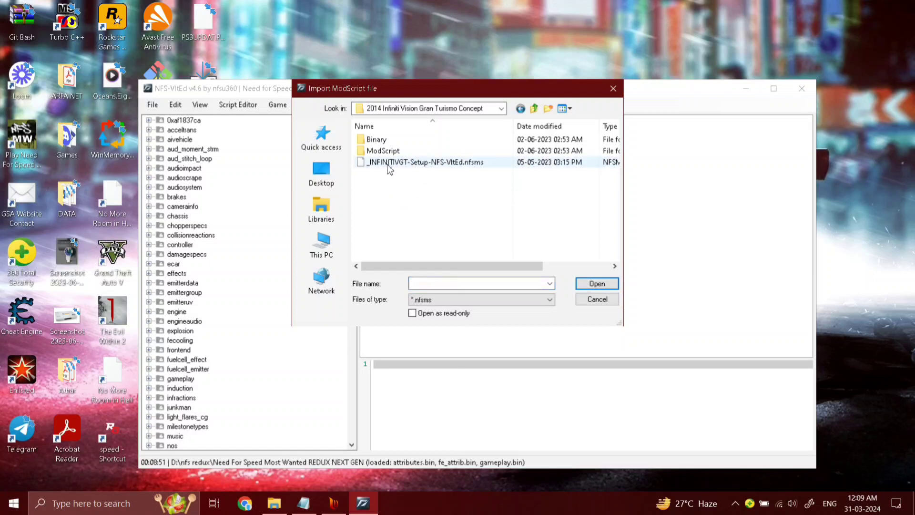
click(394, 163)
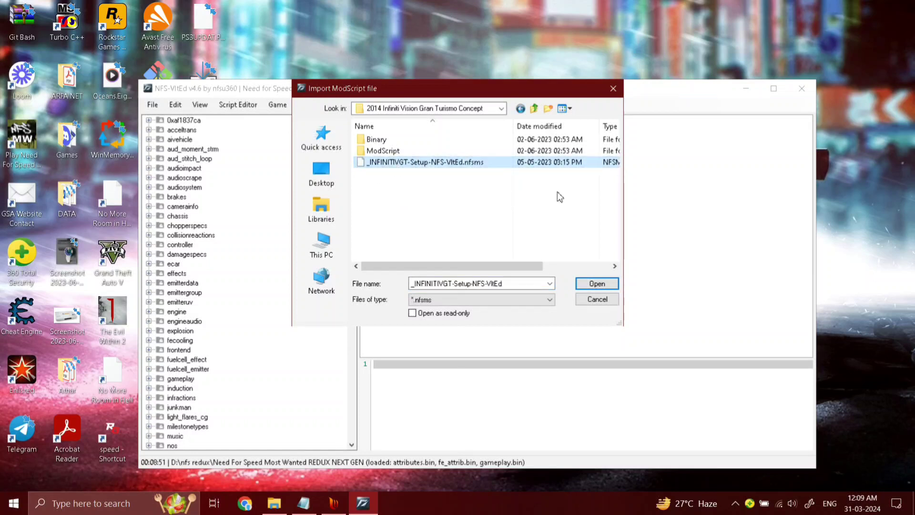
click(610, 284)
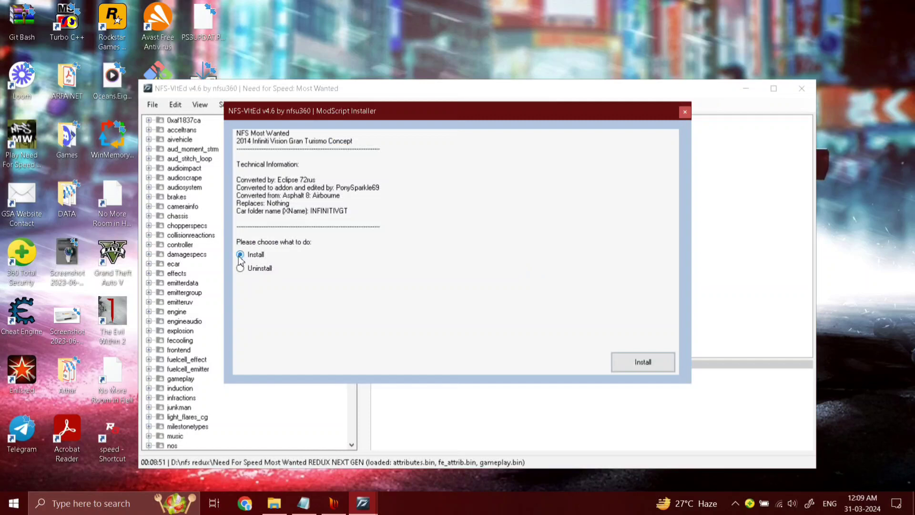
click(636, 361)
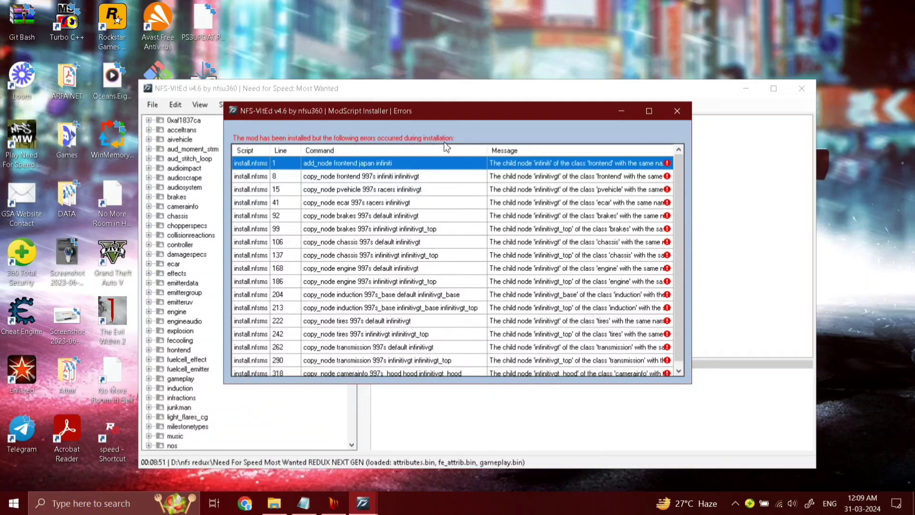
Look through the ModScript Installer's error list and close both the list and the installer.
scroll(461, 233, down, 1)
scroll(544, 255, up, 1)
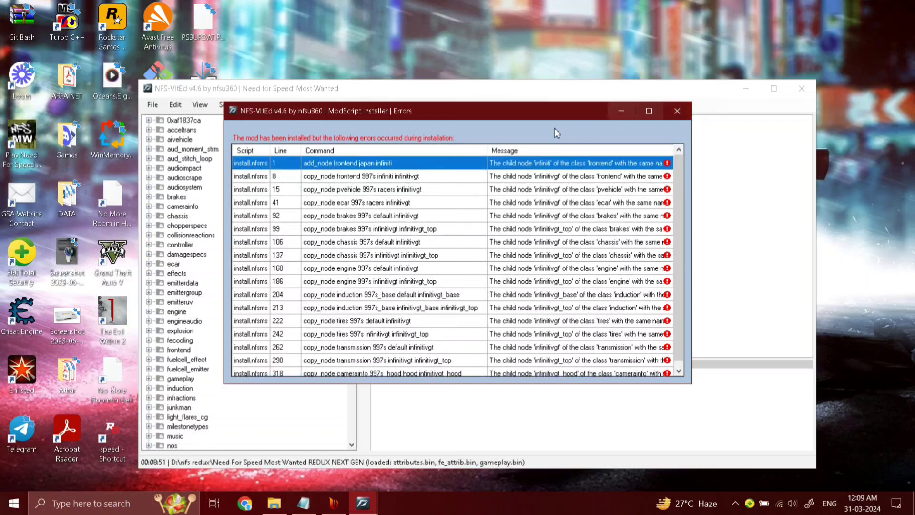
scroll(530, 300, down, 1)
click(676, 111)
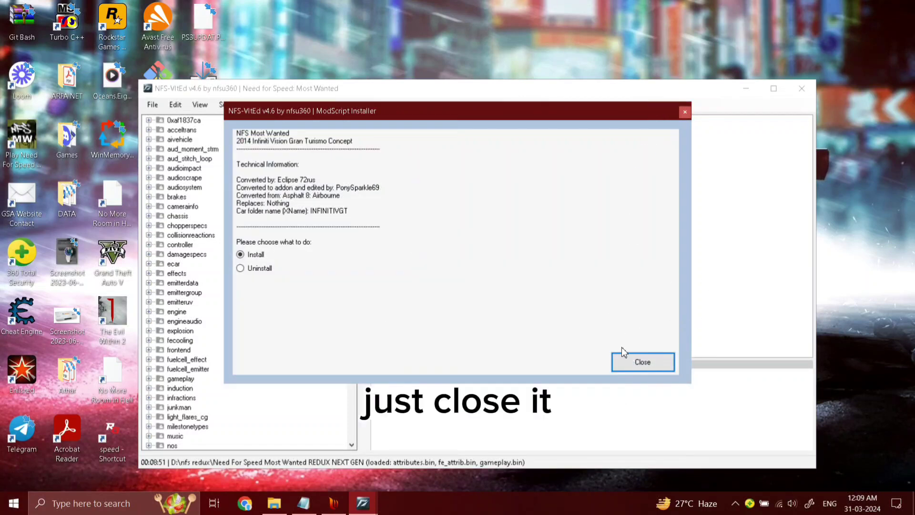
click(643, 363)
Save the database changes and close NFS-VltEd.
click(153, 106)
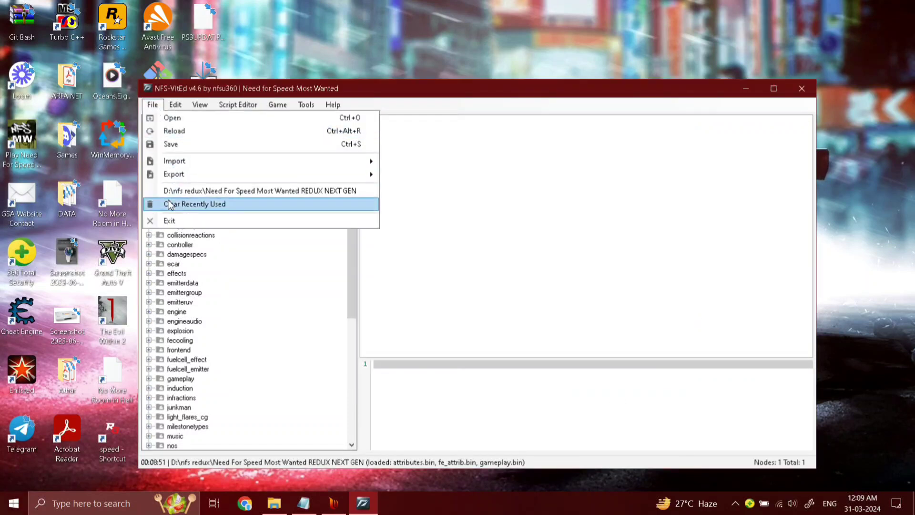
click(182, 150)
click(153, 104)
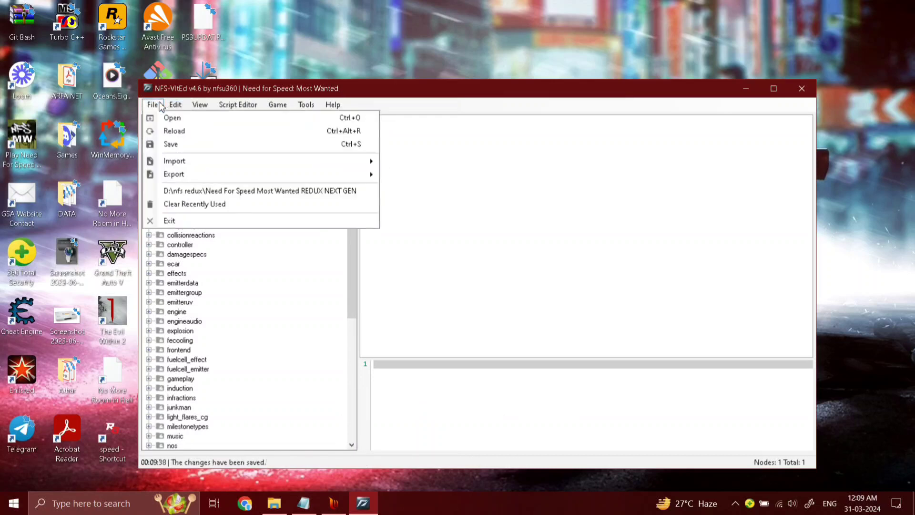
click(189, 149)
click(802, 90)
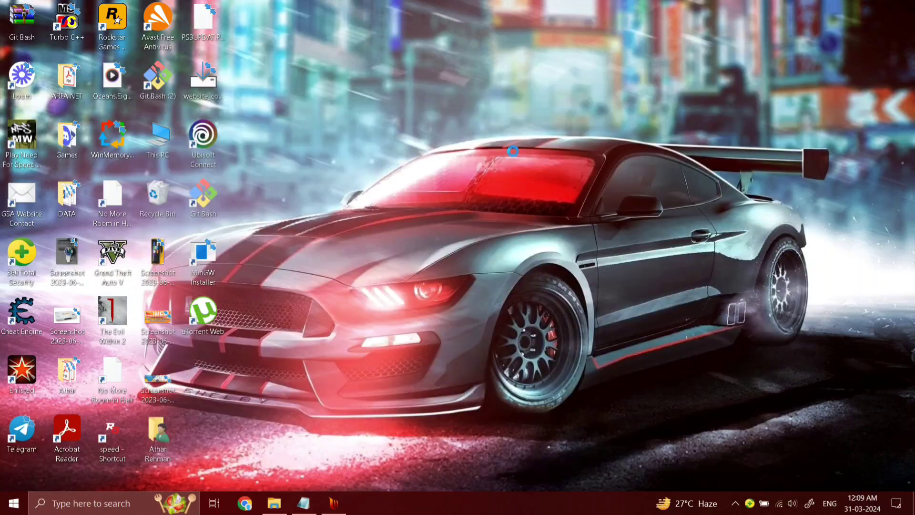
Read the closing note about creating a new alias to access the car, and close the notes.
right_click(489, 115)
click(512, 149)
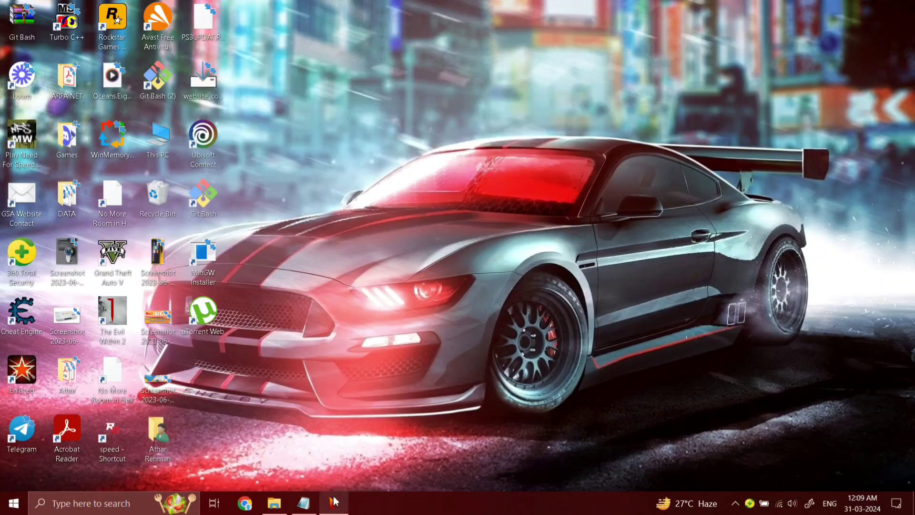
click(314, 509)
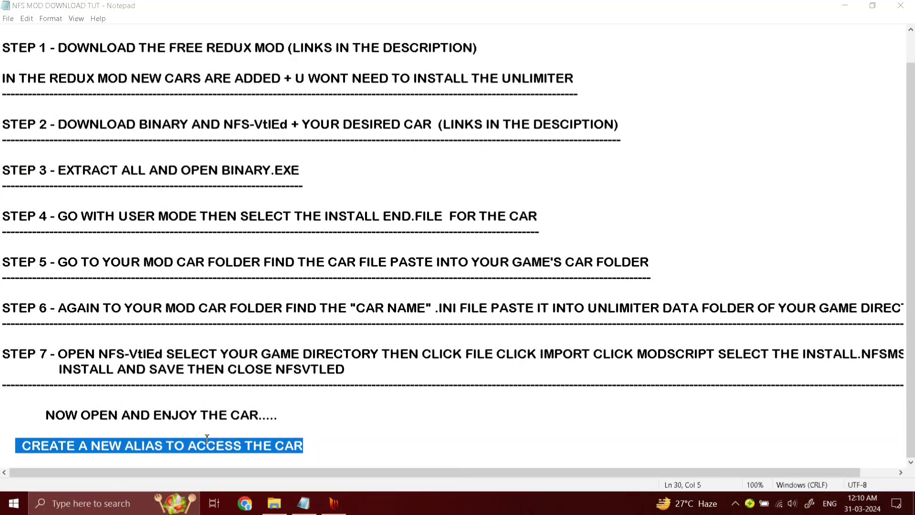
click(908, 4)
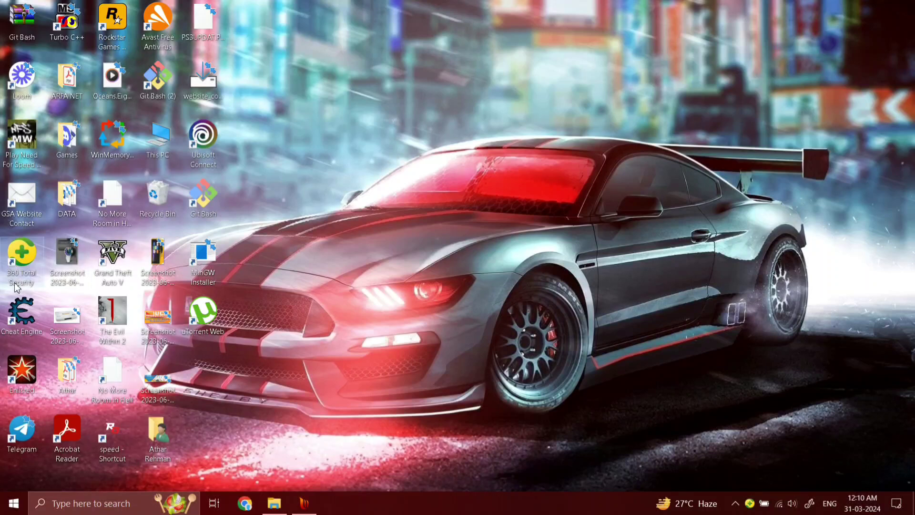
Start the game from its speed desktop shortcut, get through the language selection and skip the intro videos.
double_click(113, 438)
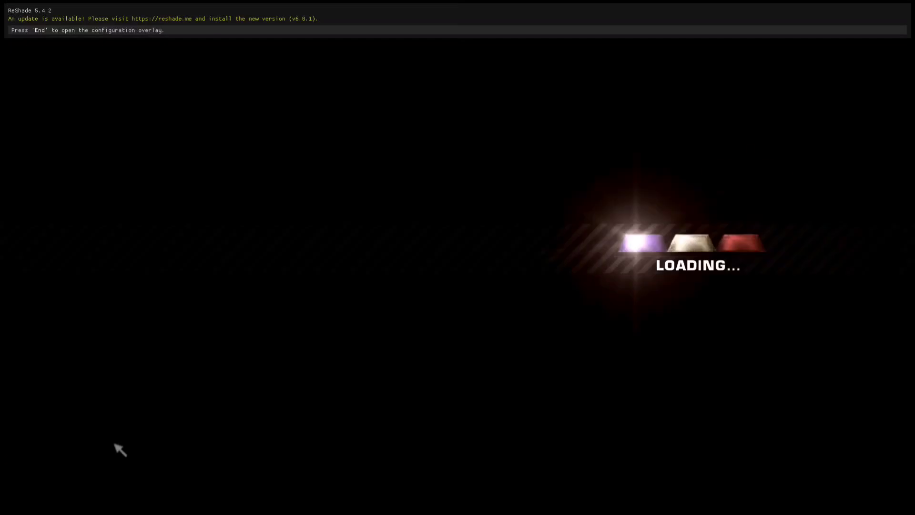
key(Right)
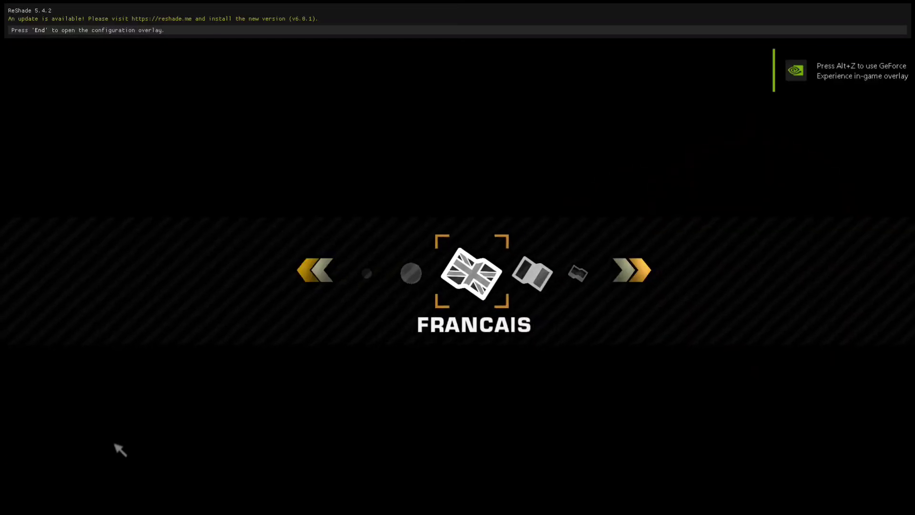
key(Left)
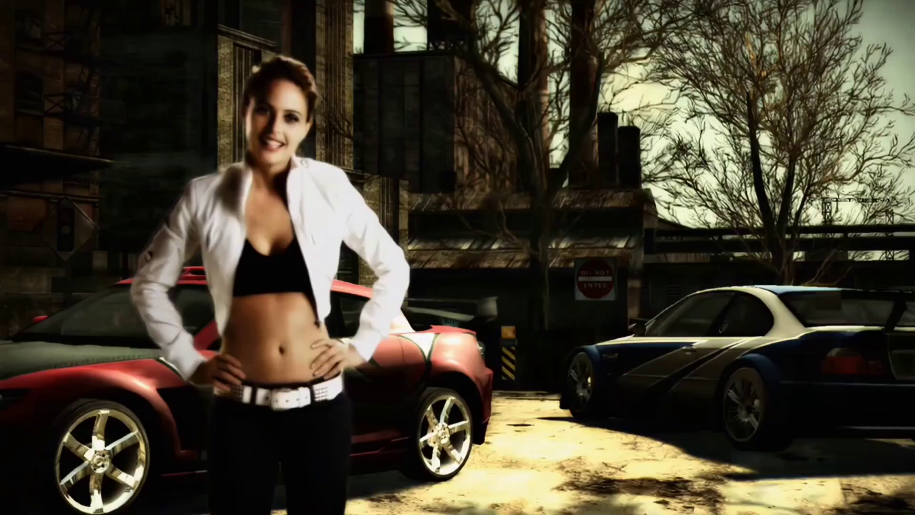
key(Return)
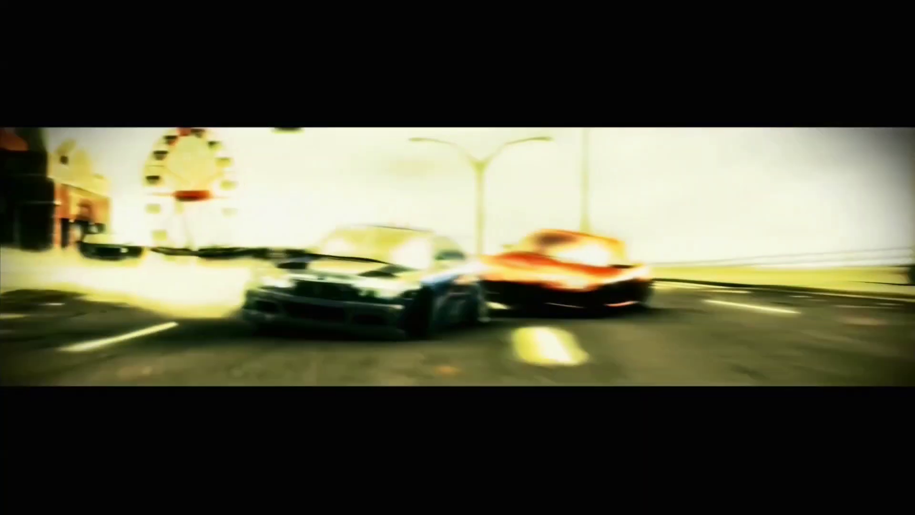
key(Return)
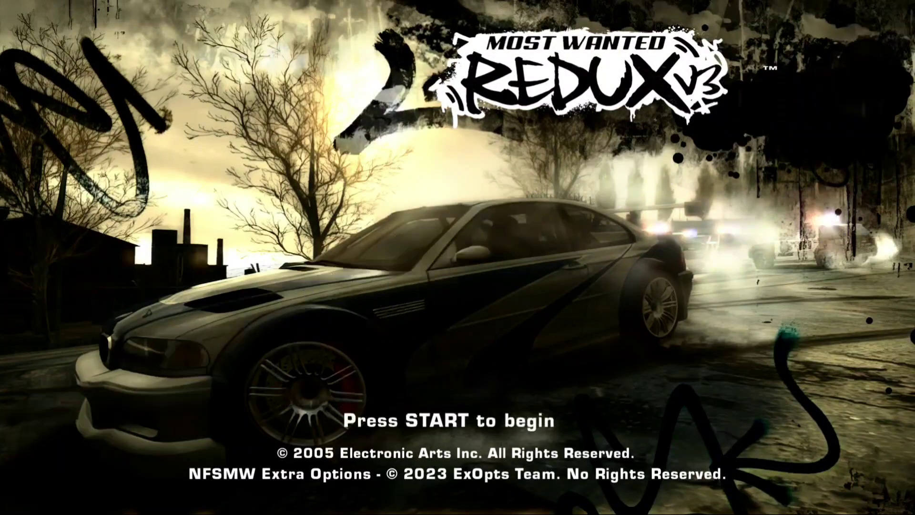
Proceed past the title screen and load the third saved alias in the list.
key(Return)
key(Down)
key(Down)
key(Down)
key(Down)
key(Down)
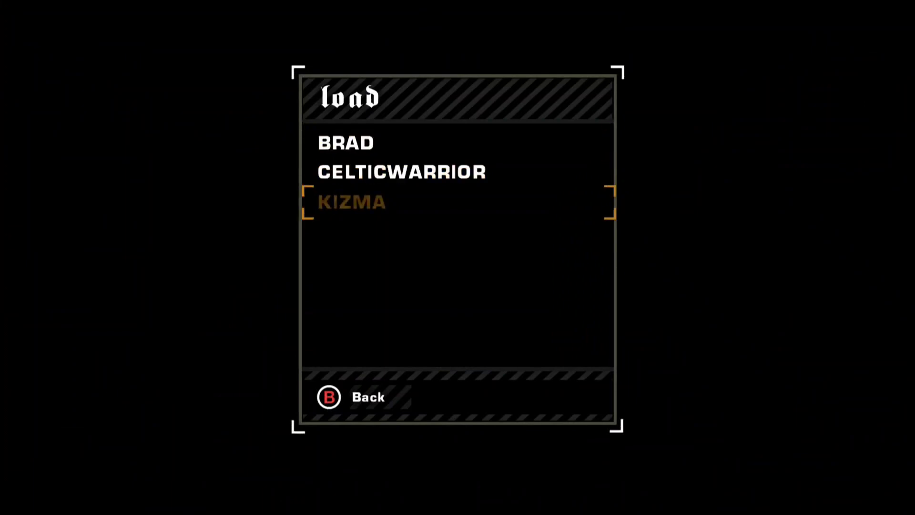
key(Return)
key(Return)
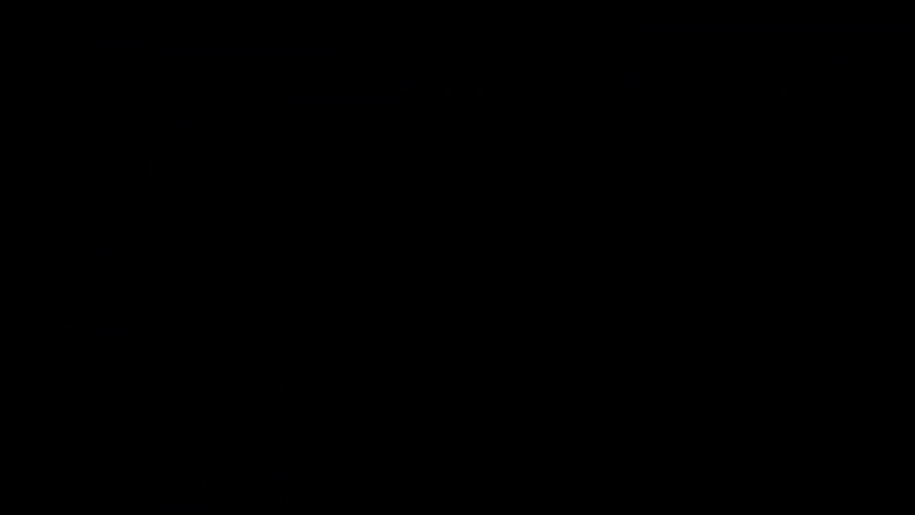
Open the alias manager from the game's main menu.
key(Right)
key(Right)
key(Right)
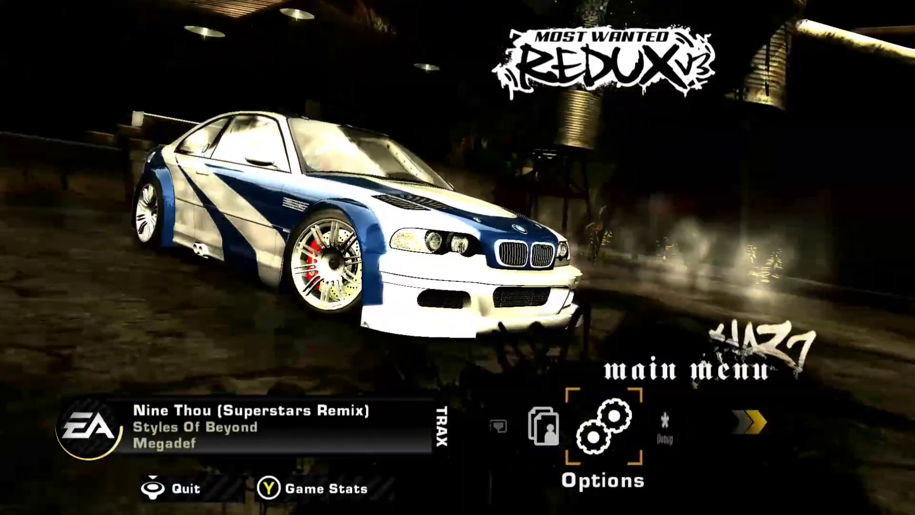
key(Left)
key(Return)
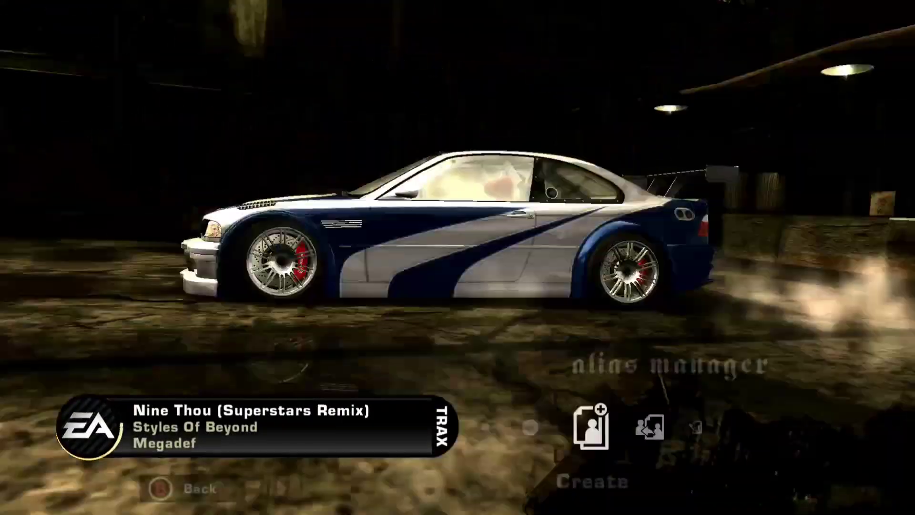
Create a new alias in the alias manager, accept the autosave notice, and decline to save the new alias.
key(Right)
key(Left)
key(Left)
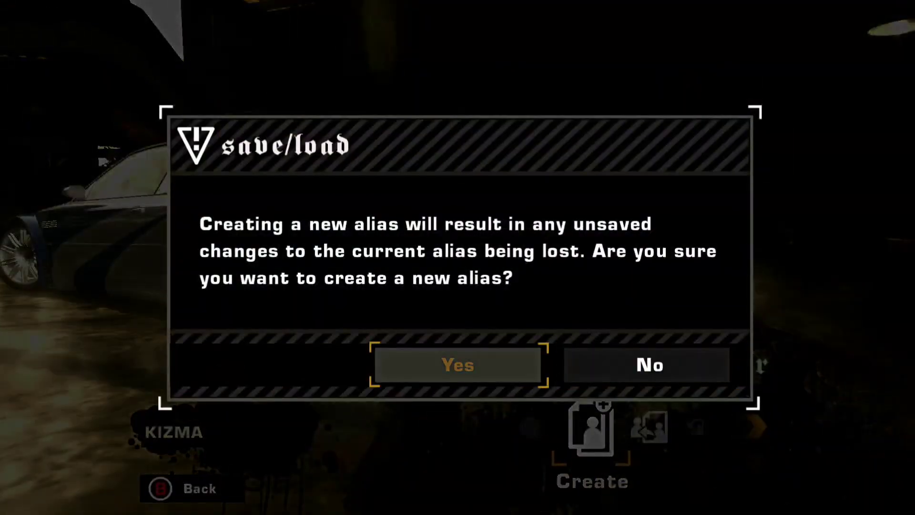
key(Return)
key(Return)
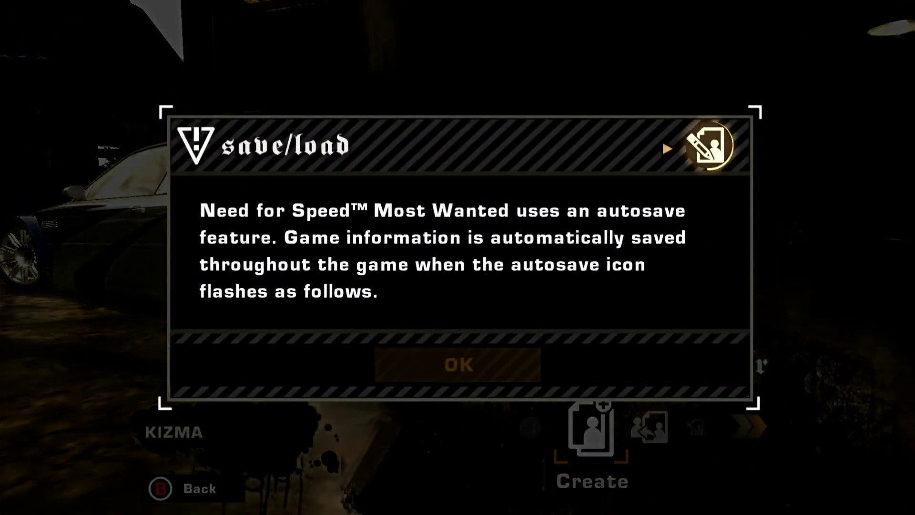
key(Return)
key(Return)
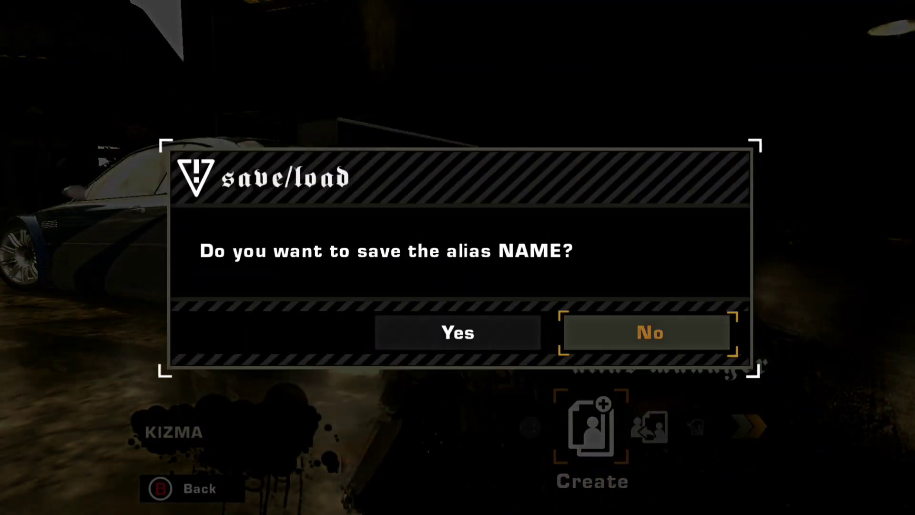
key(Return)
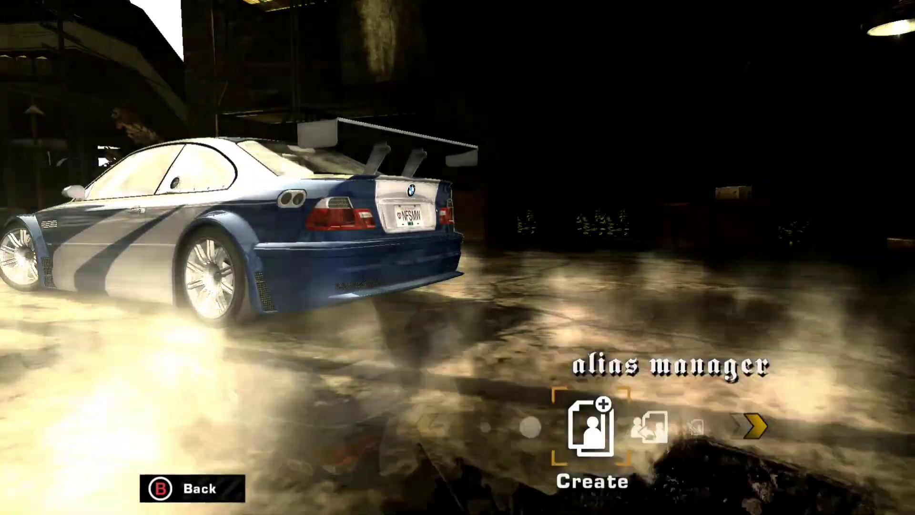
Leave the alias manager, open My Cars from the main menu, and browse backward through the car list to the Infiniti Vision GT.
key(Escape)
key(Left)
key(Return)
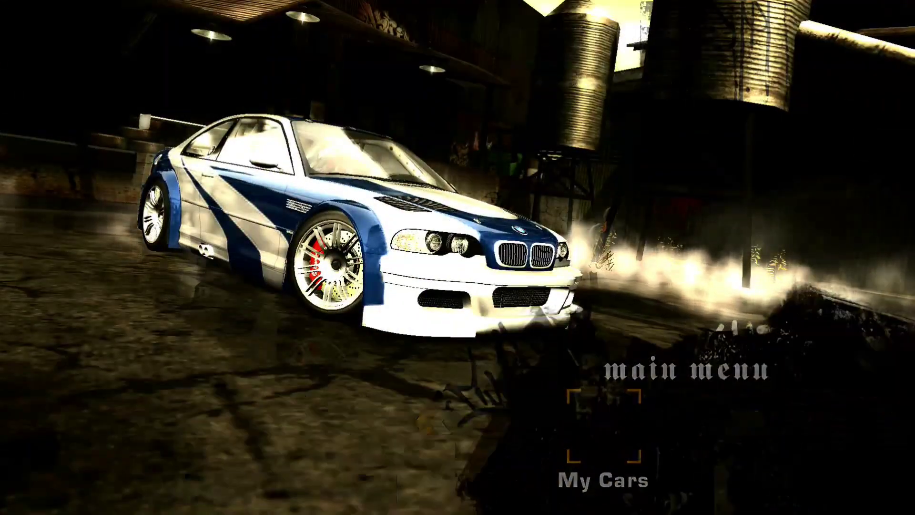
key(Return)
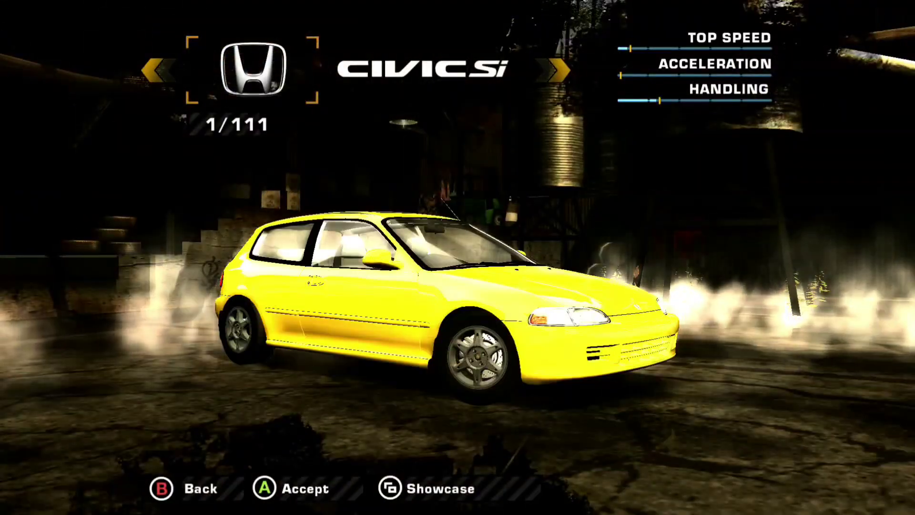
key(Left)
key(Left)
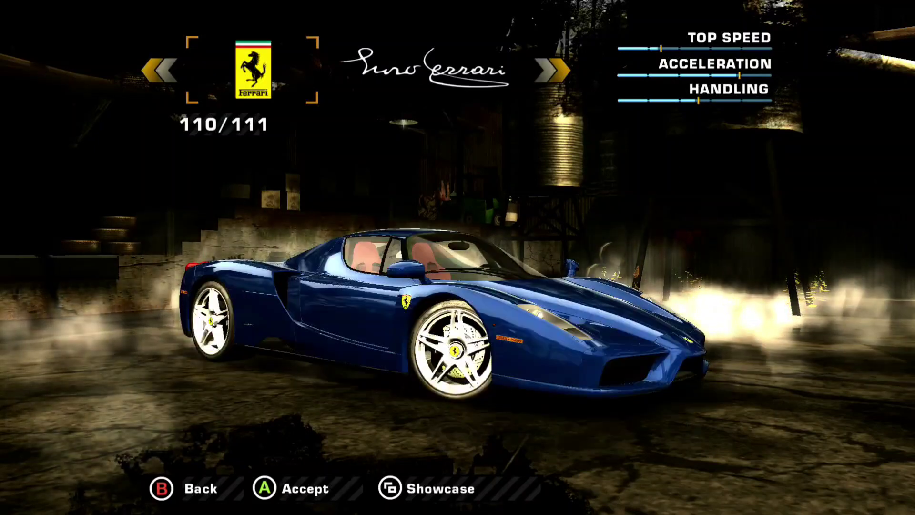
key(Left)
View the Infiniti Vision GT in the showcase, then accept the car and enter its customization.
key(space)
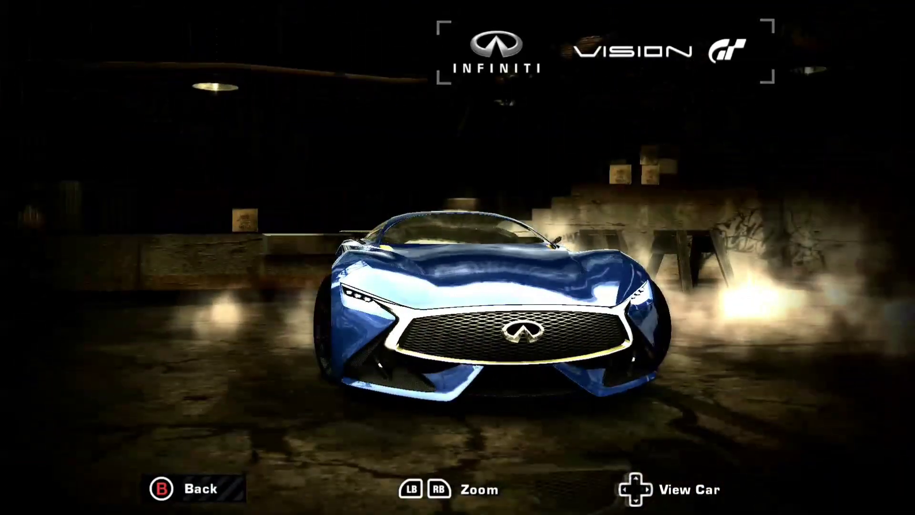
key(Escape)
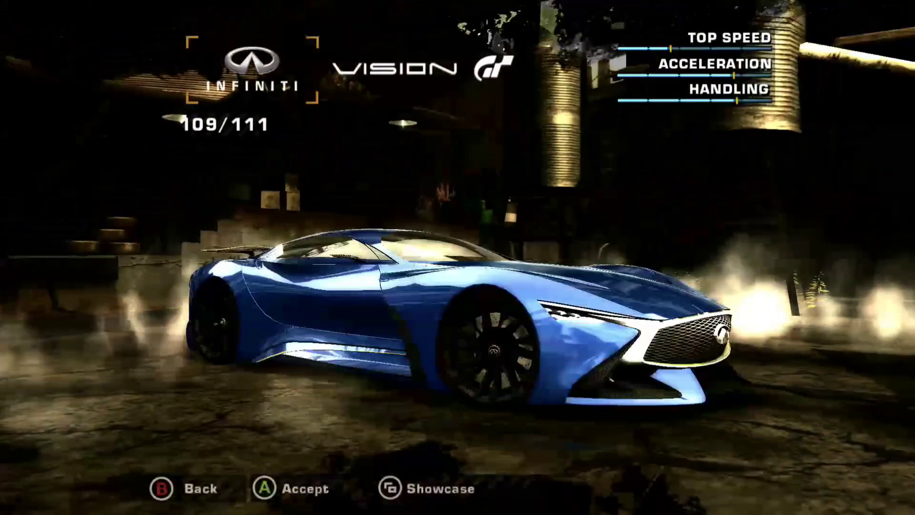
key(Return)
key(Return)
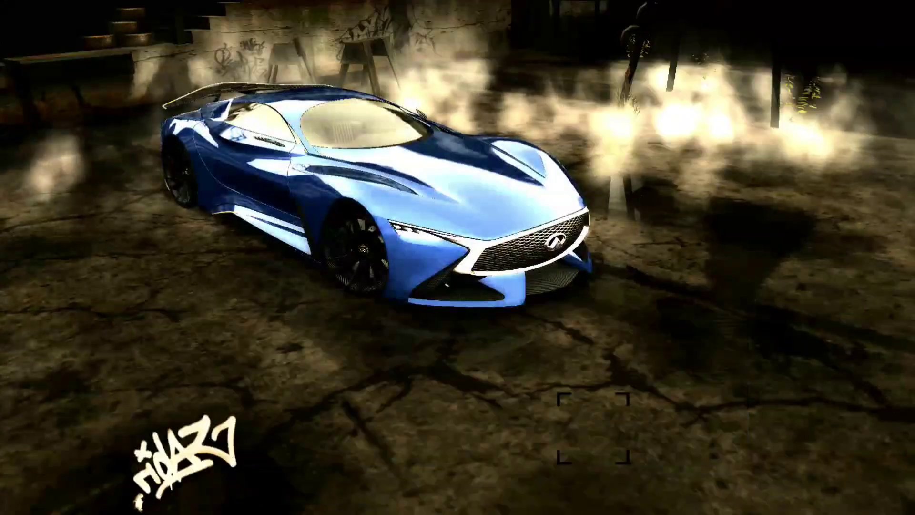
Look through the parts categories available for the Infiniti Vision GT and return to the main customization options.
key(Return)
key(Right)
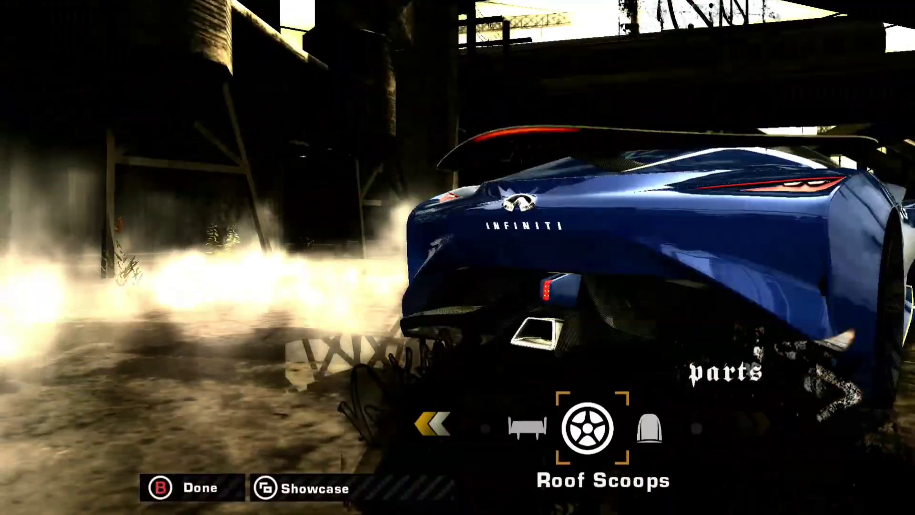
key(Escape)
Open the Gloss paint palette in the car's visual customization.
key(Right)
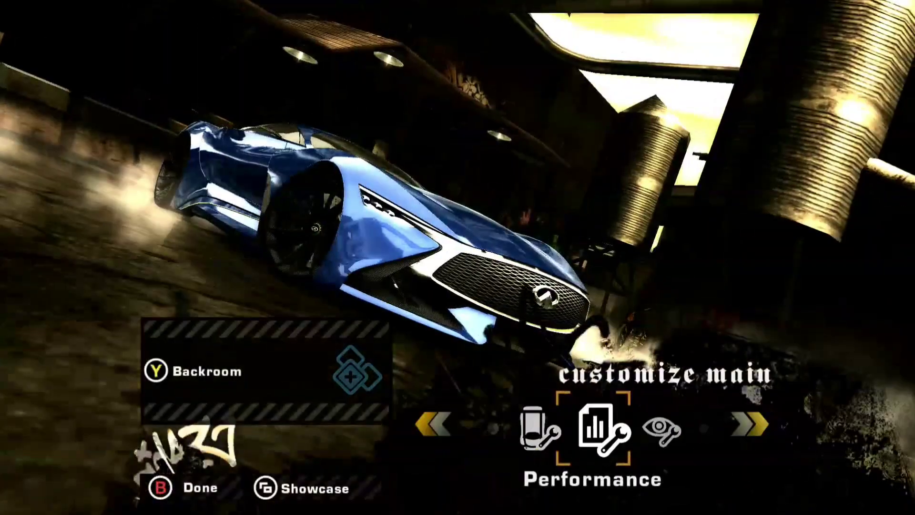
key(Right)
key(Return)
key(Right)
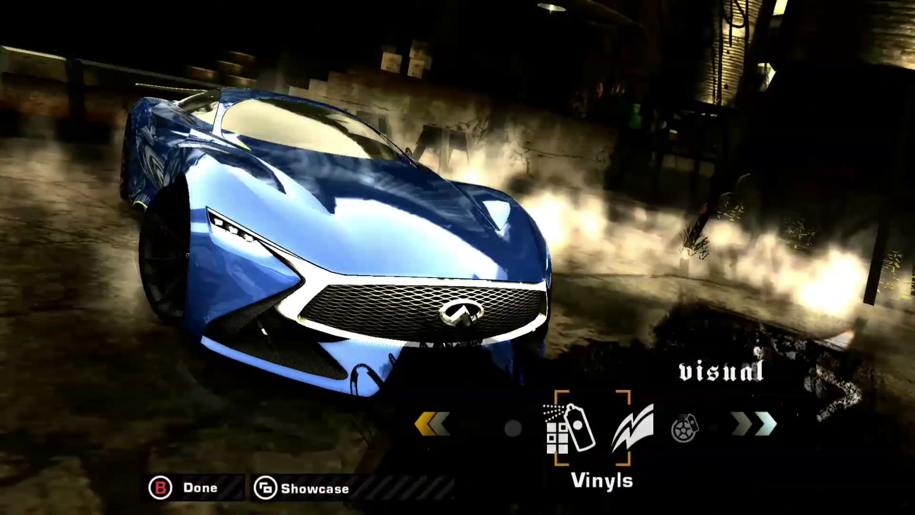
key(Left)
key(Return)
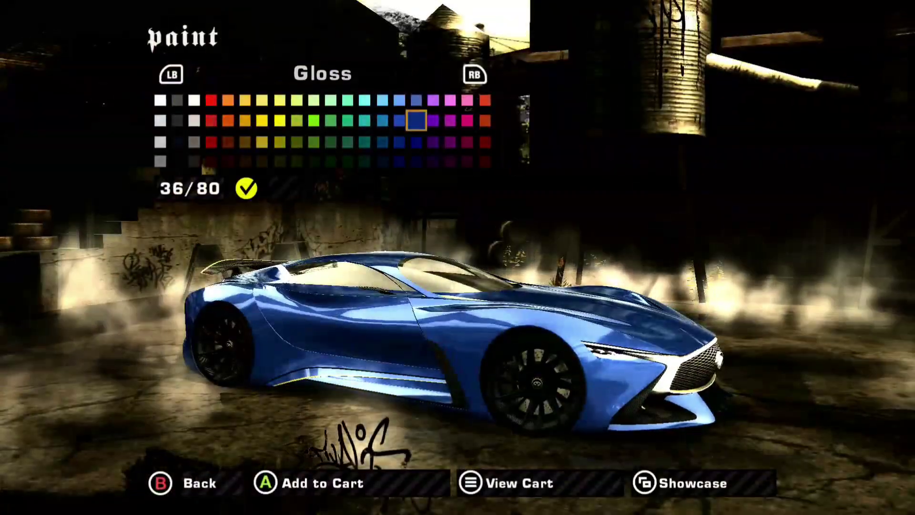
Choose the near-black Gloss paint, swatch 42 of 80, and apply it to the car.
key(Left)
key(Left)
key(Left)
key(Left)
key(Left)
key(Left)
key(Left)
key(Down)
key(Left)
key(Down)
key(Left)
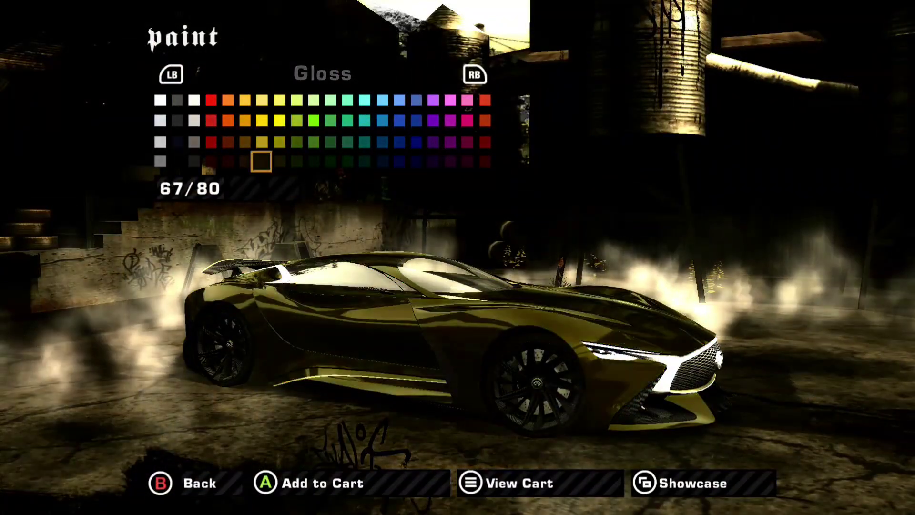
key(Up)
key(Left)
key(Left)
key(Left)
key(Left)
key(Left)
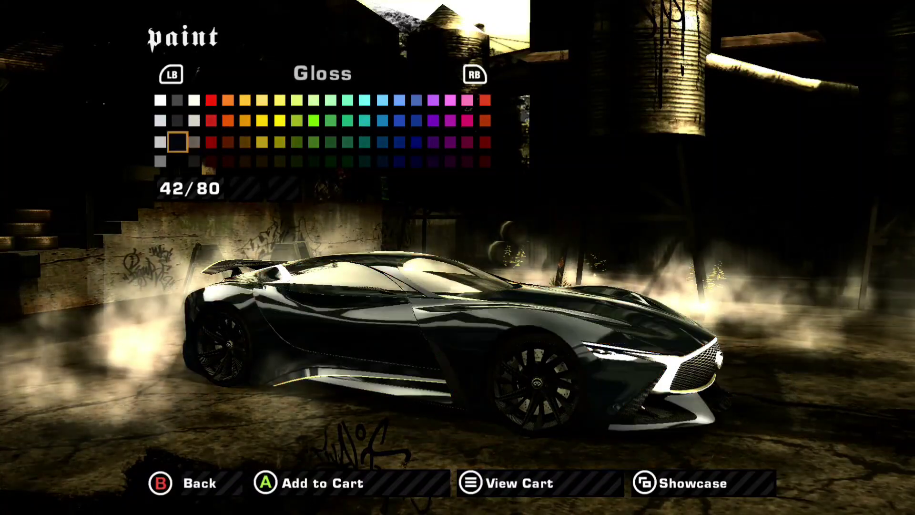
key(Return)
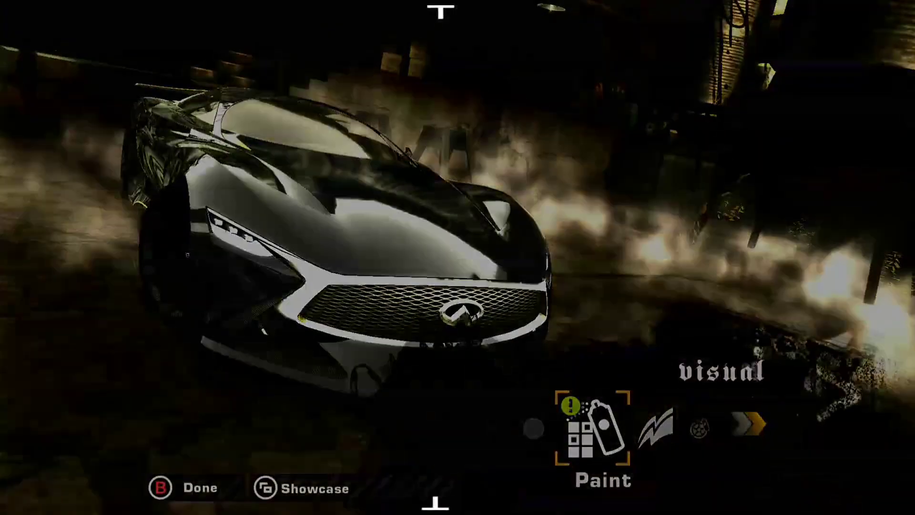
Leave the visual customization, confirm the paint change, and view the repainted car in the showcase before returning to the customization options.
key(Escape)
key(Return)
key(BackSpace)
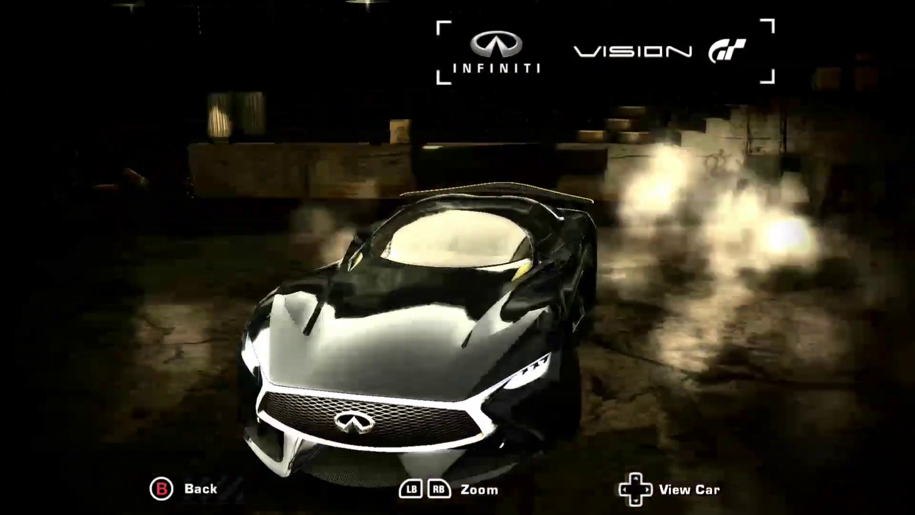
key(Escape)
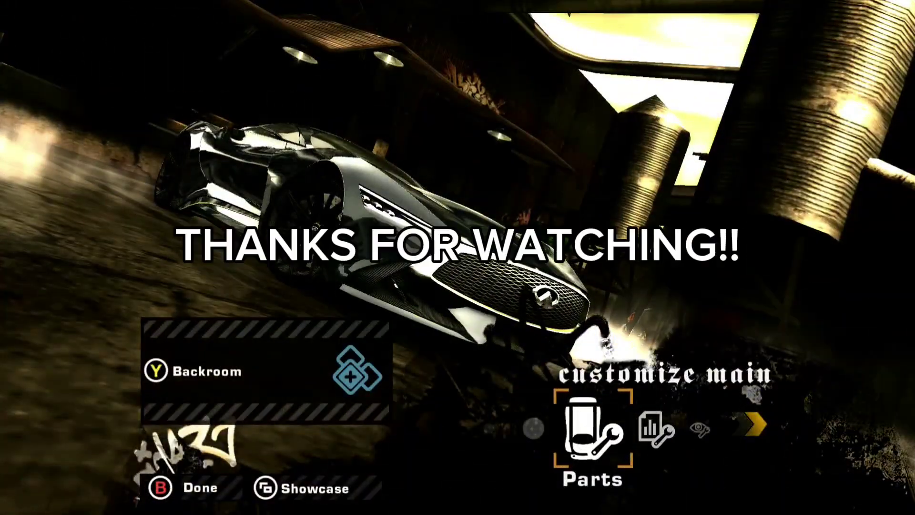